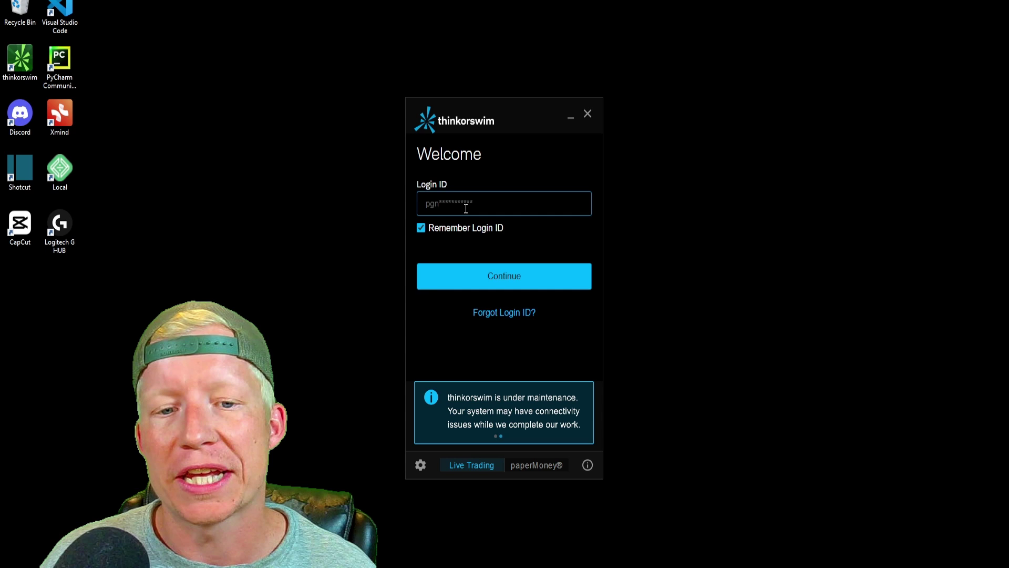
Step: Review the launcher's minimum and maximum memory choices, keeping the range at 16384–26159 MB
left_click(420, 465)
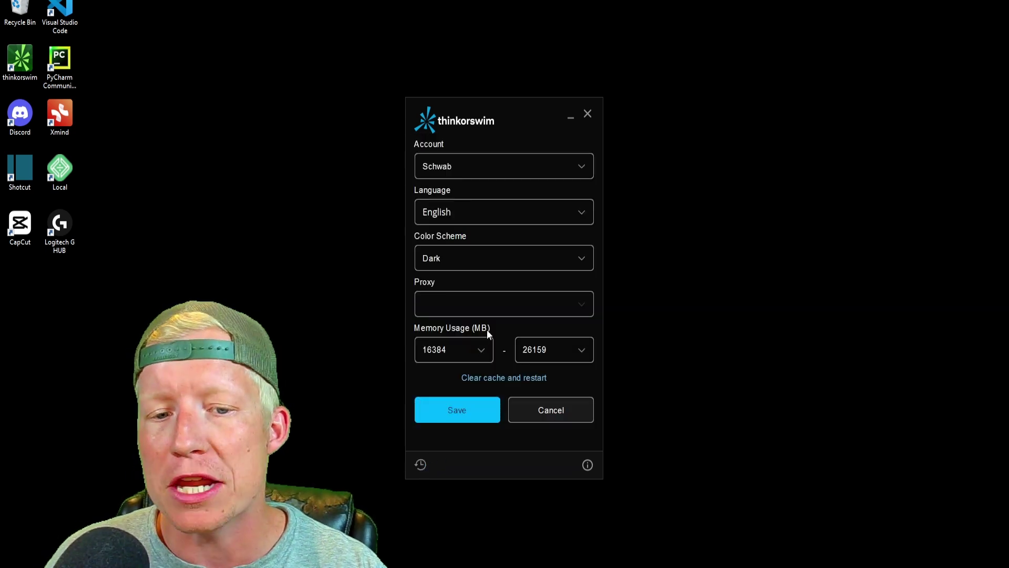
left_click(481, 350)
scroll(472, 273, "up", 1)
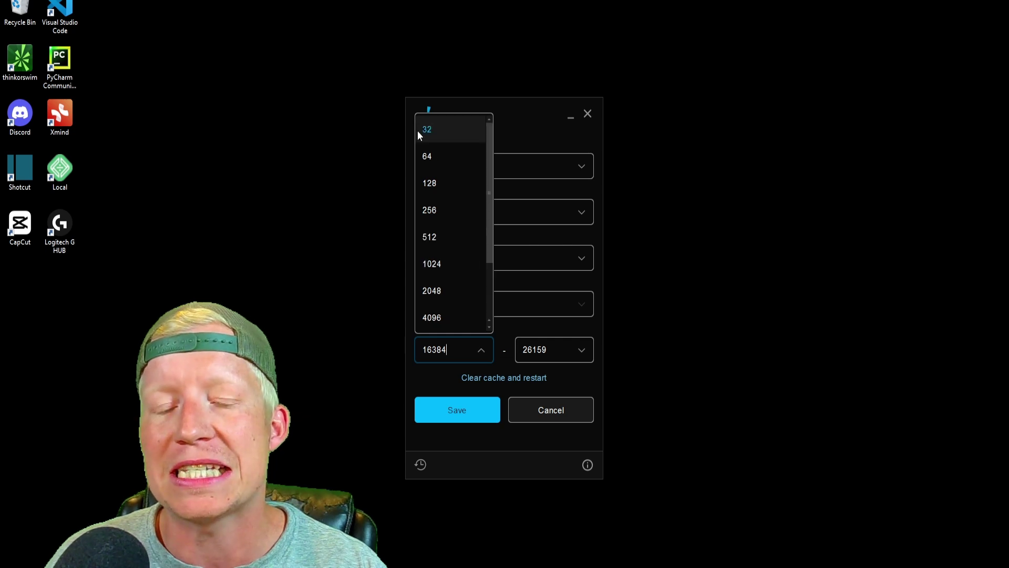
left_click(583, 352)
left_click(548, 357)
left_click(585, 356)
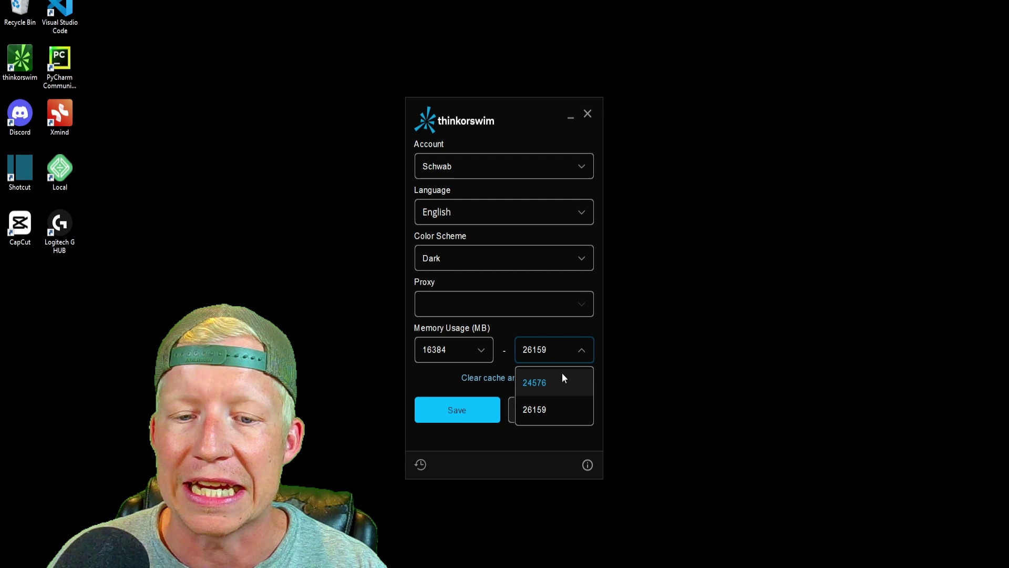
left_click(507, 337)
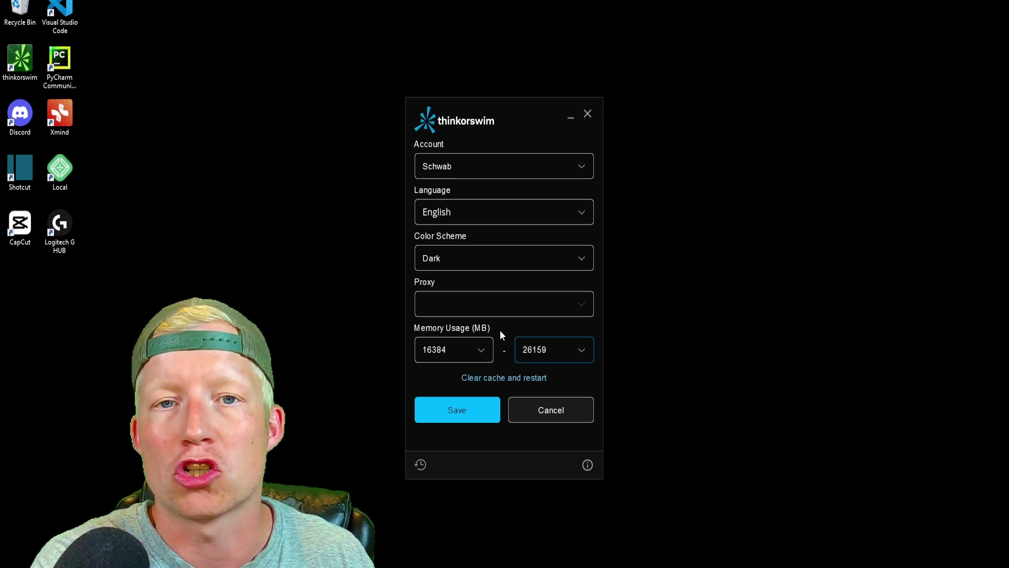
key("ctrl+shift+Escape")
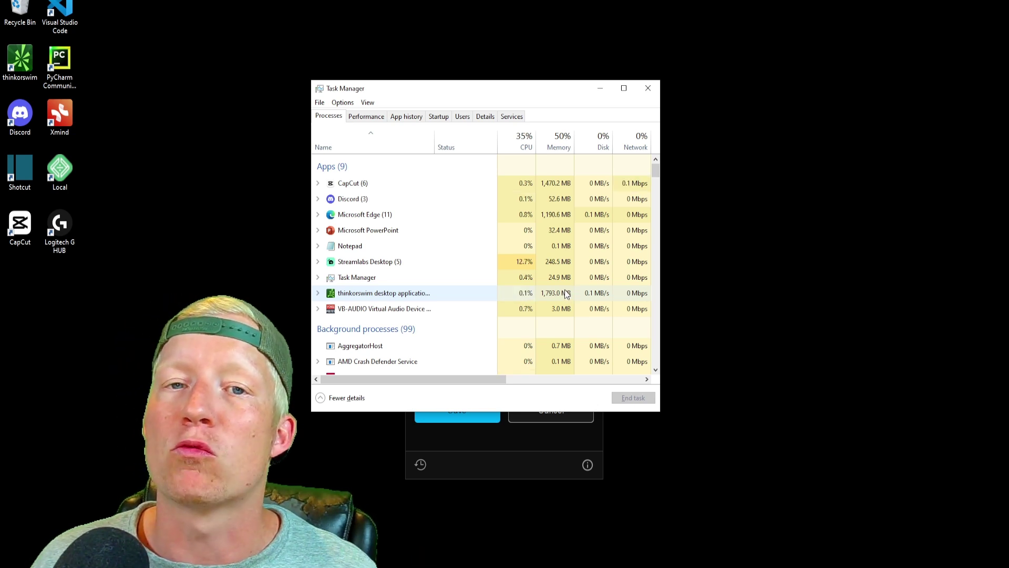
left_click(648, 88)
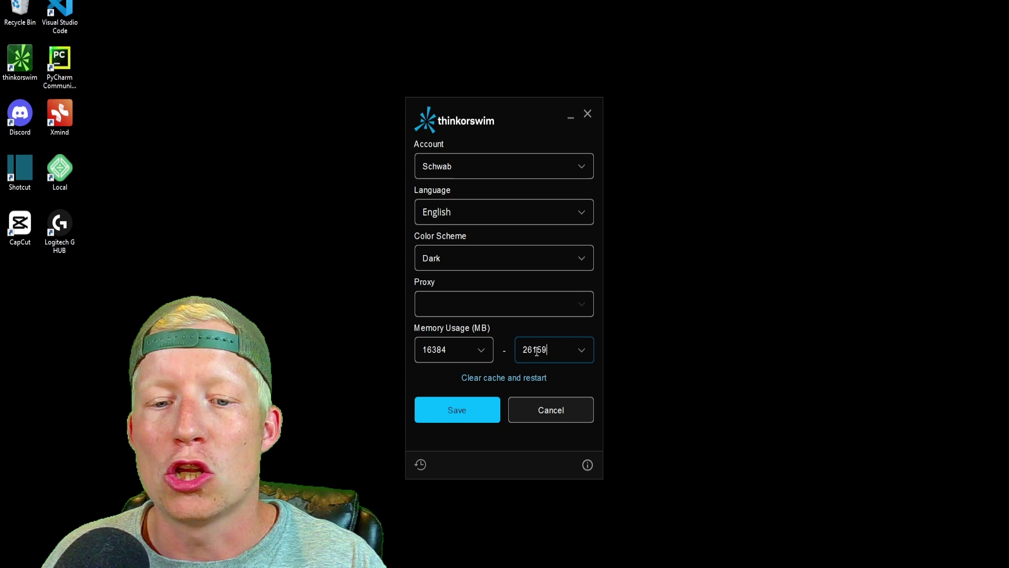
Step: Save the launcher memory settings and submit the account password to log in
left_click(472, 412)
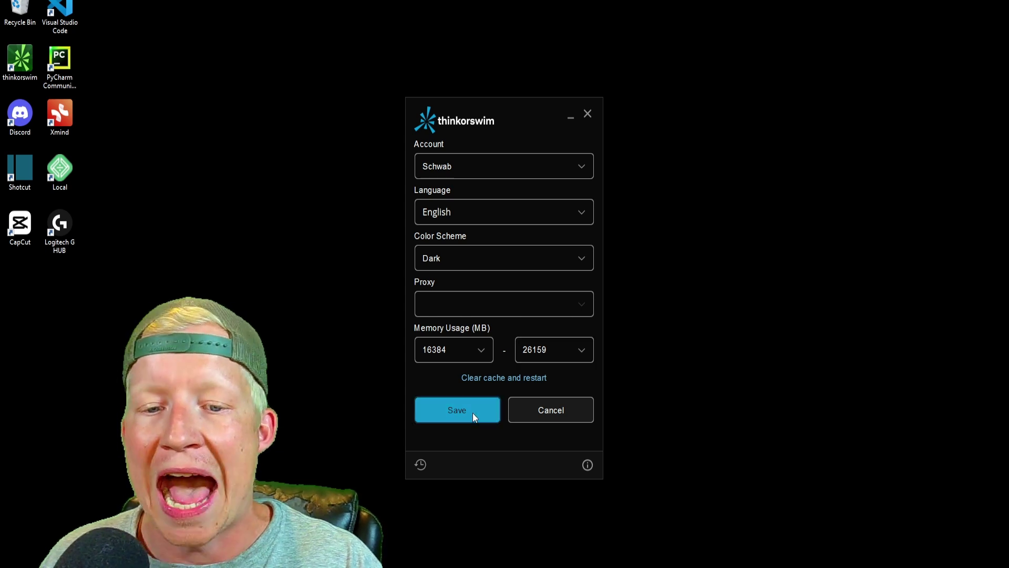
left_click(523, 289)
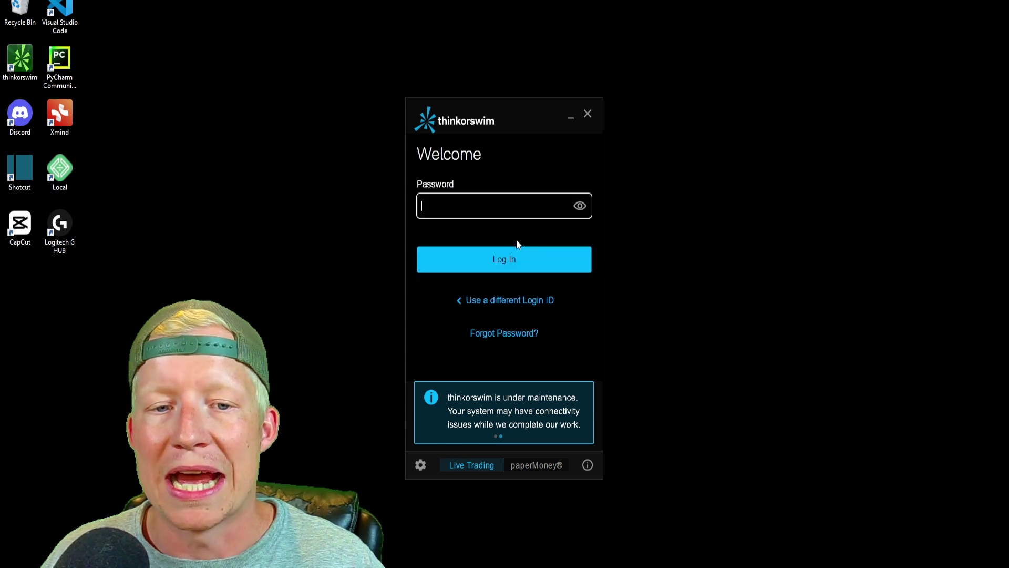
type("••••••••••••••")
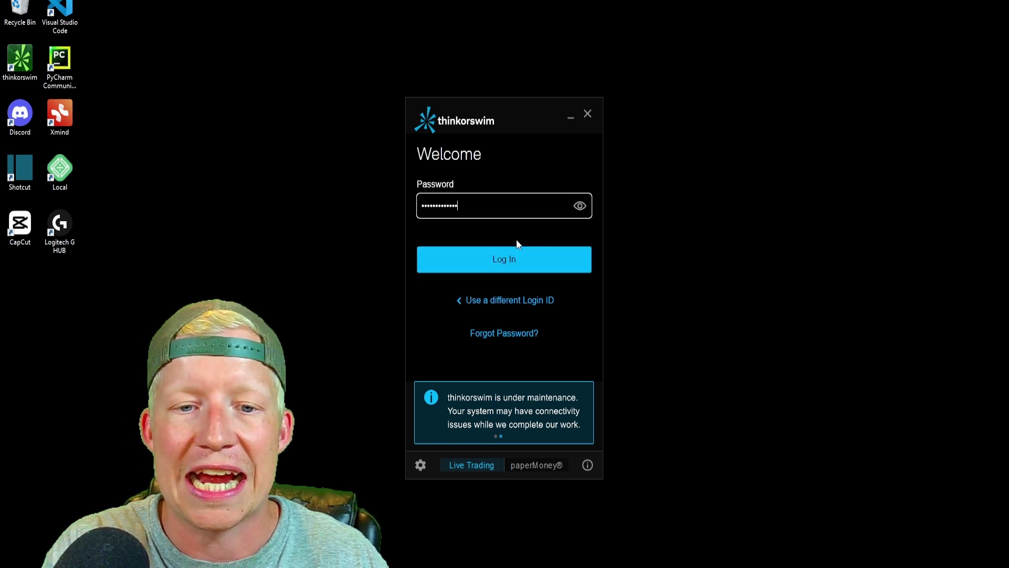
key("Return")
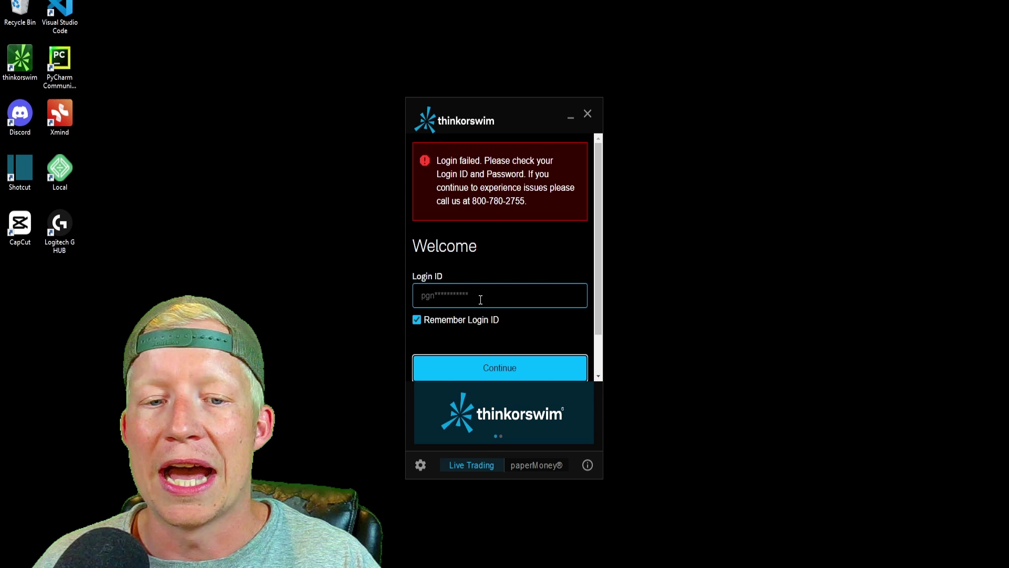
Step: Retry the login with the remembered login ID and the account password
left_click(498, 367)
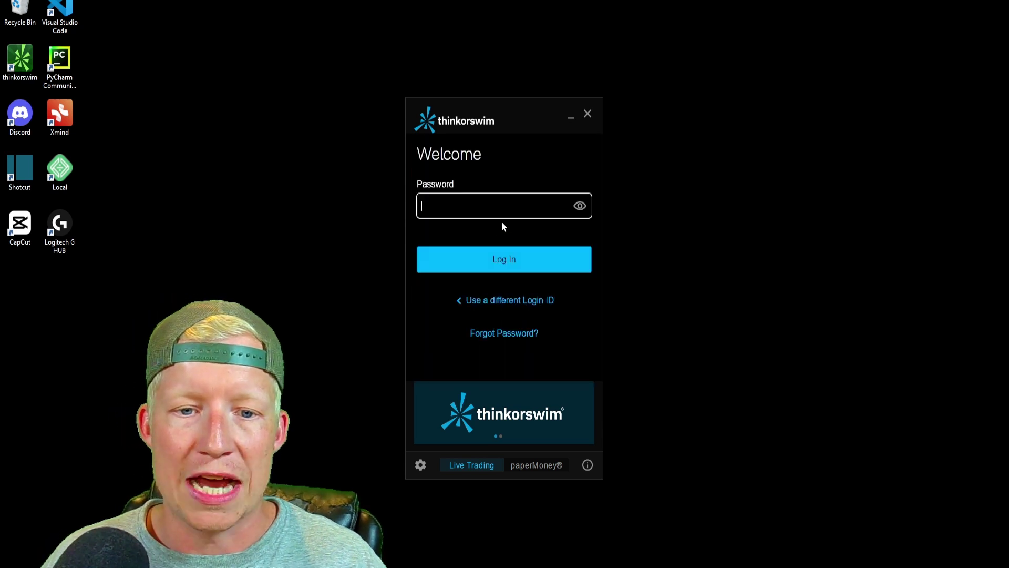
type("••••••••••••••")
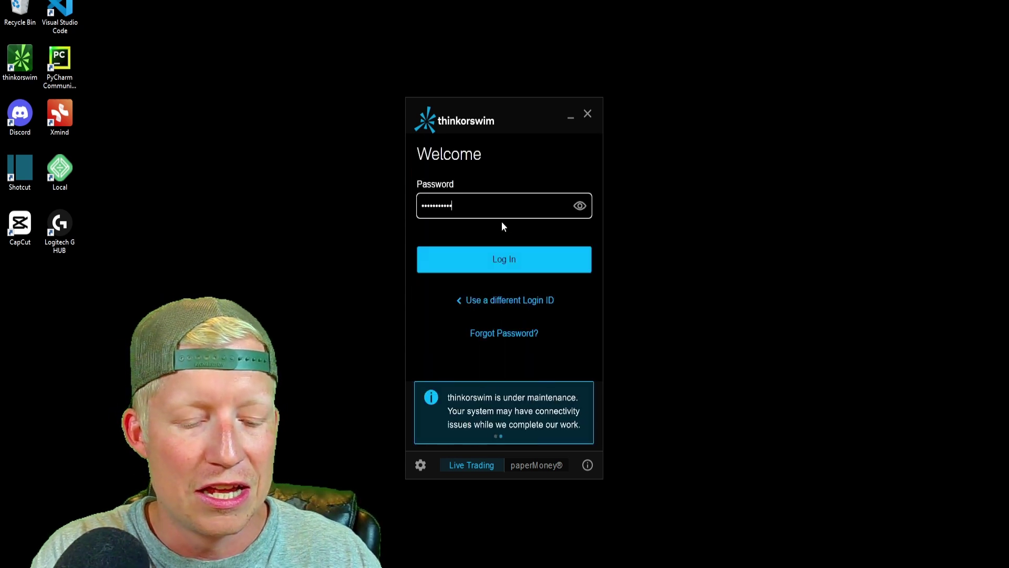
key("Return")
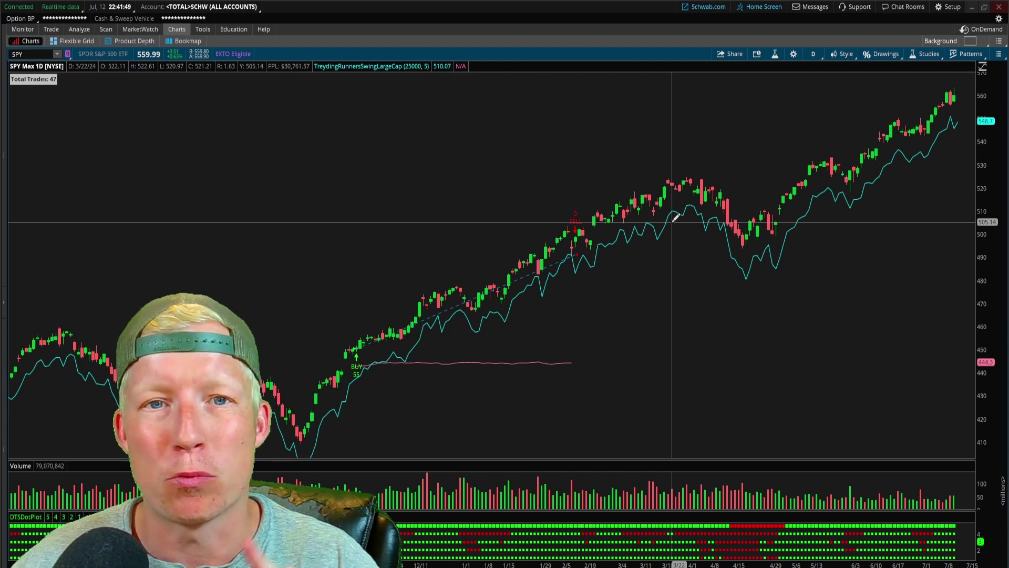
Step: Show the Help > System memory graphs and run Collect garbage to free unused memory
left_click(263, 30)
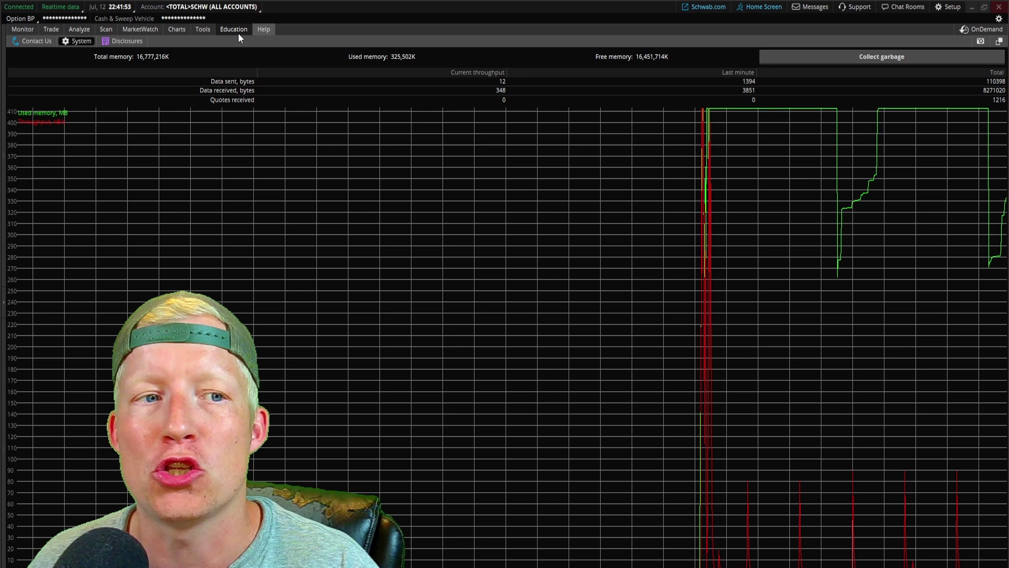
left_click(105, 41)
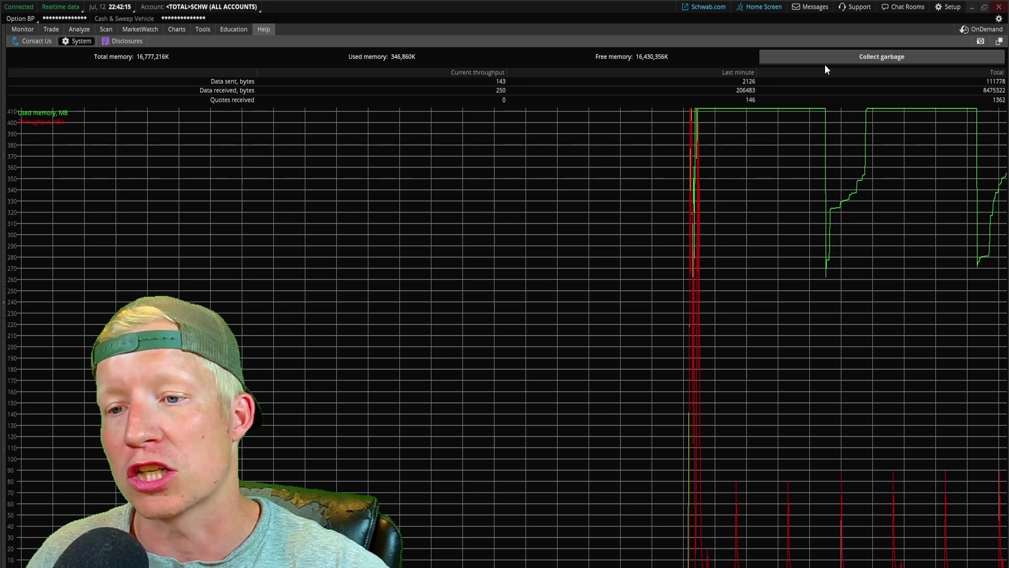
left_click(849, 54)
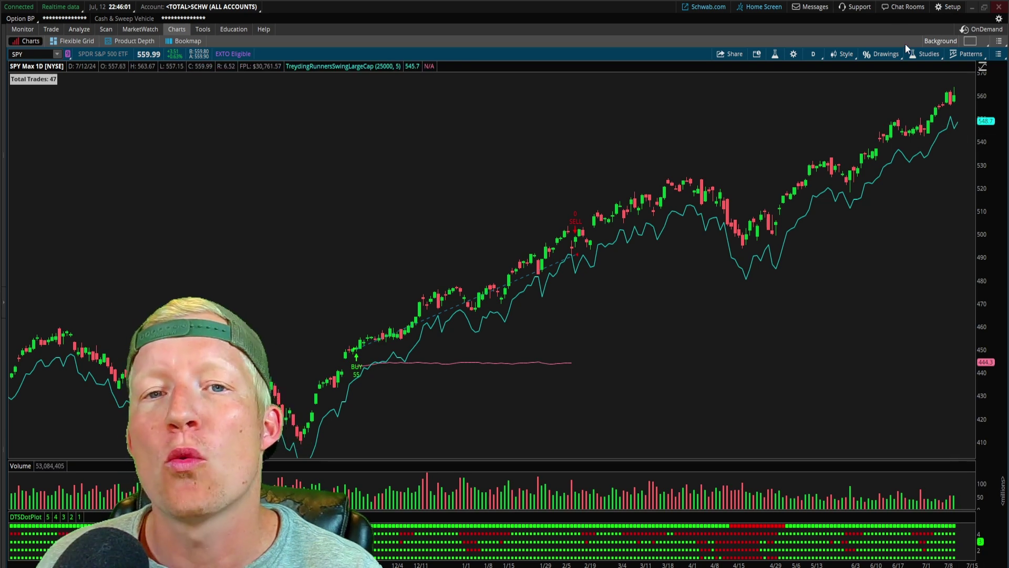
Step: In Application Settings > System, set quote speed to Real-time (no delay) and apply
left_click(952, 7)
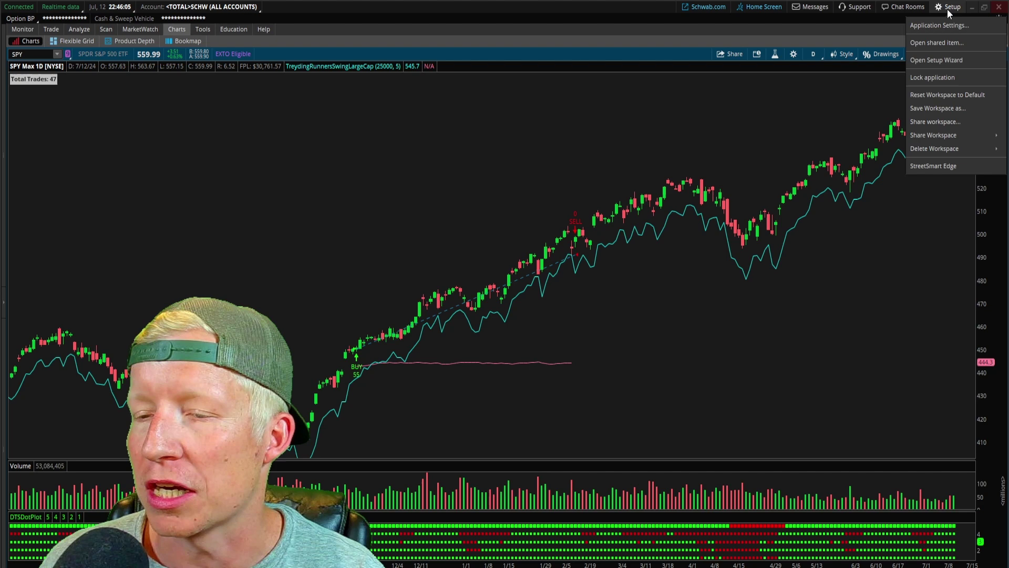
left_click(947, 24)
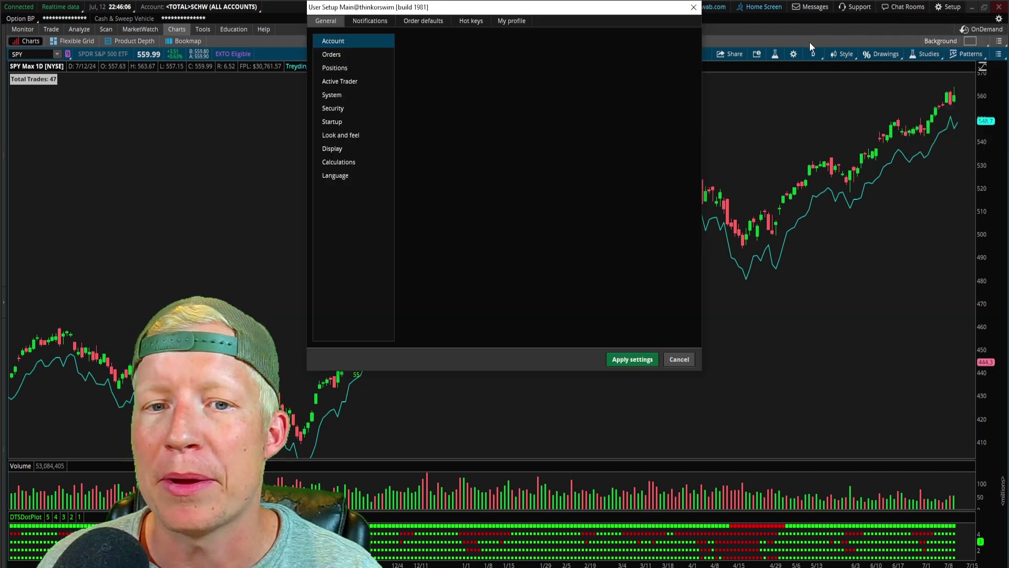
left_click(339, 96)
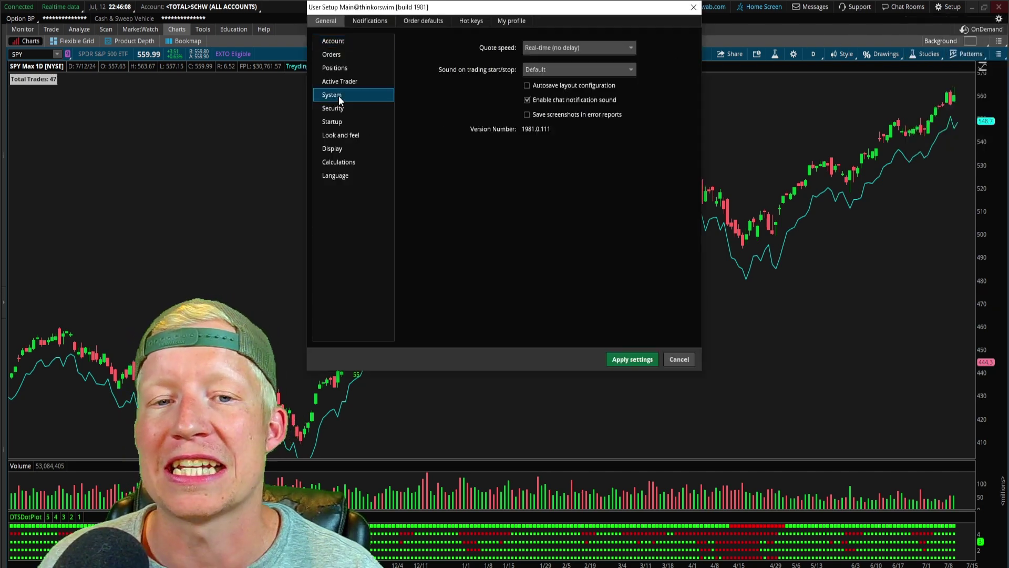
left_click(588, 47)
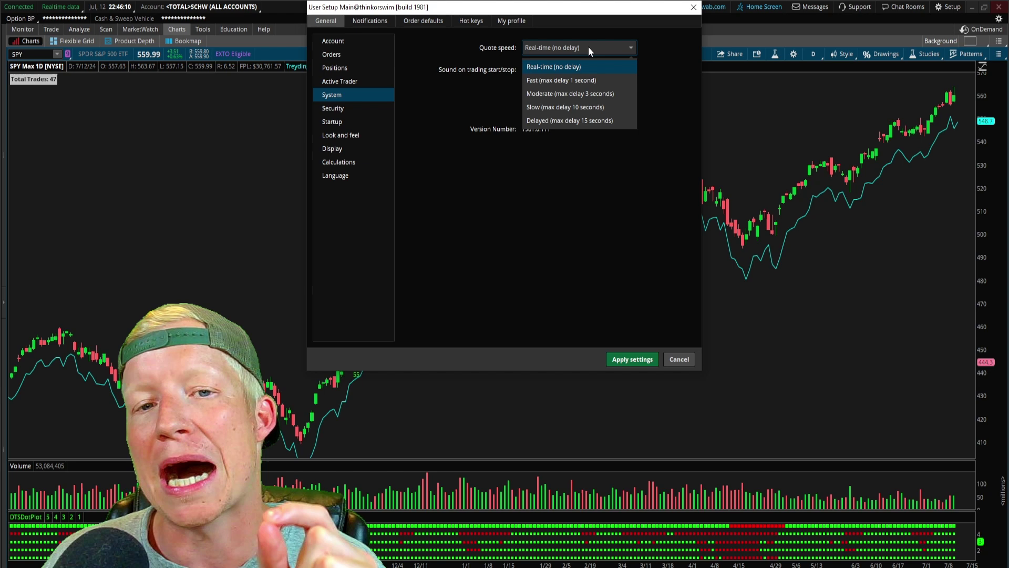
left_click(579, 94)
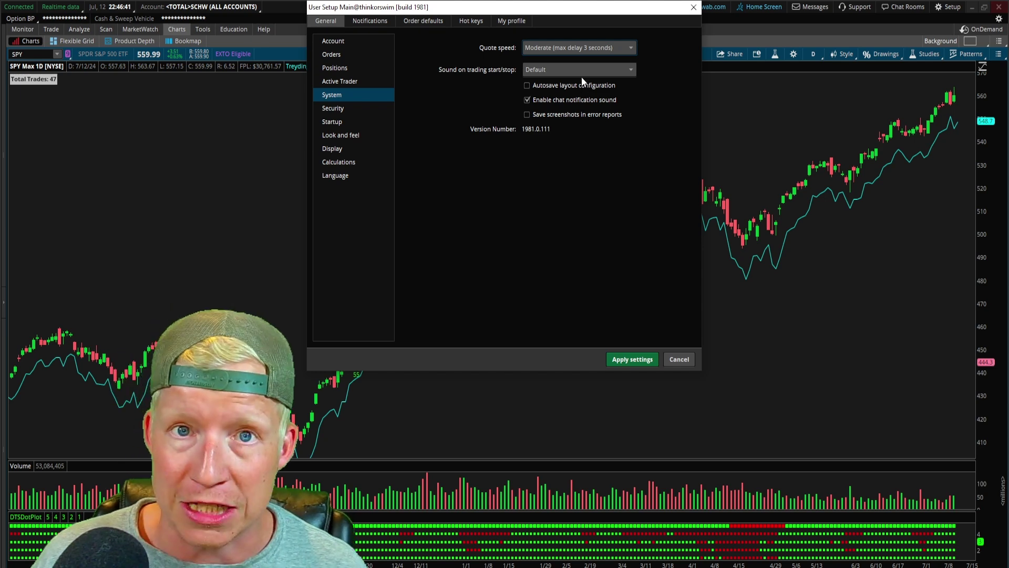
left_click(613, 45)
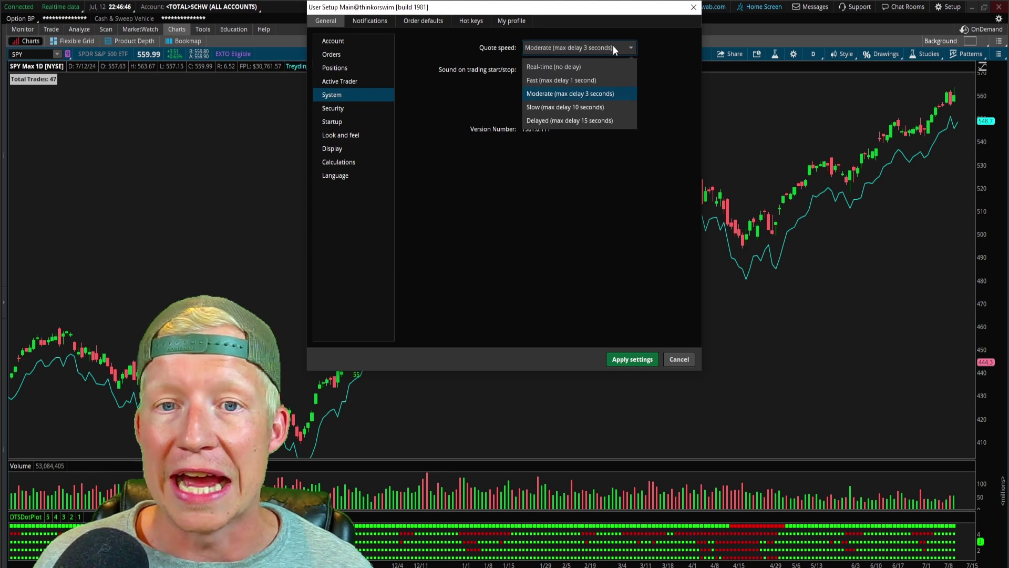
left_click(593, 66)
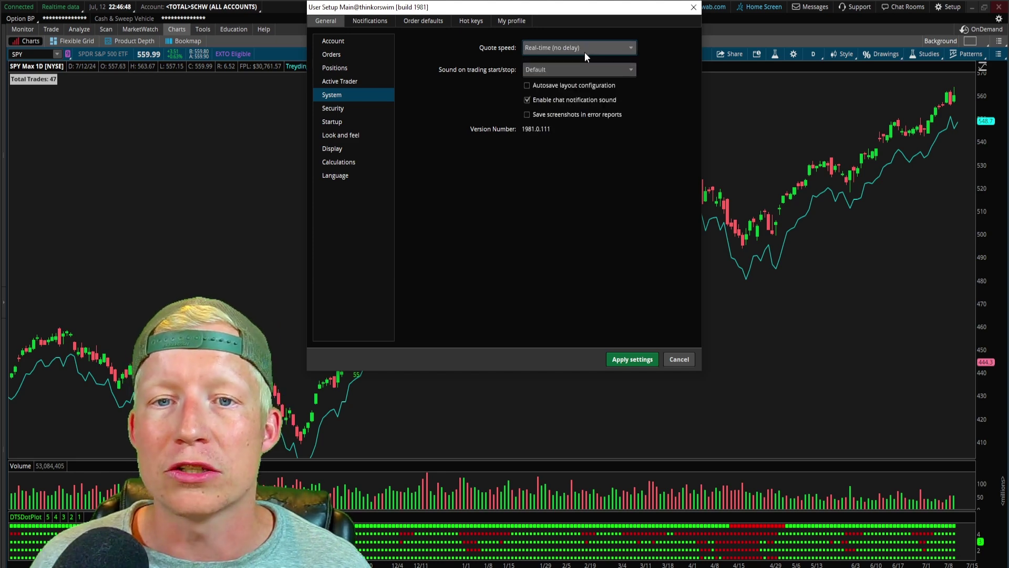
left_click(631, 359)
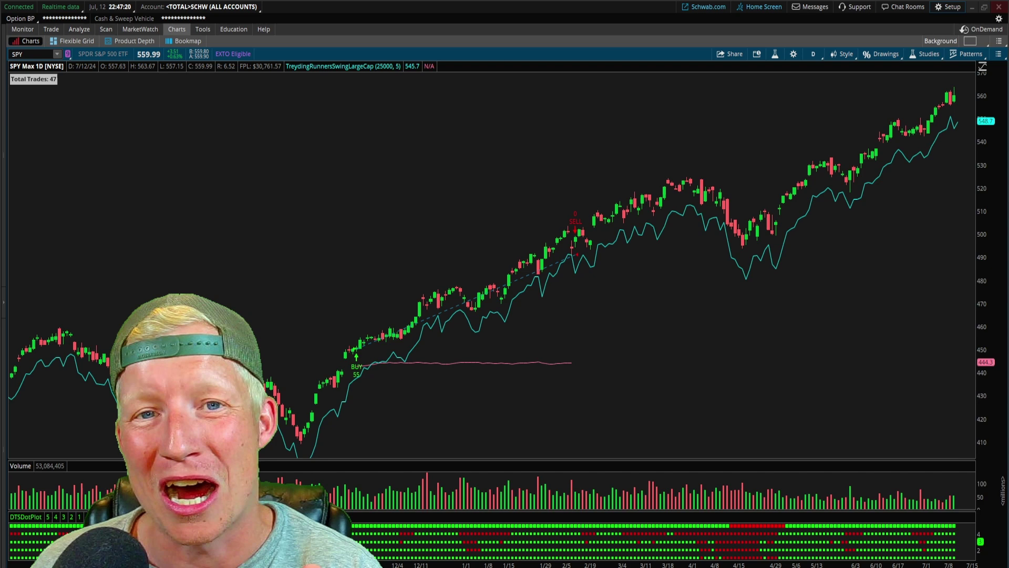
left_click(952, 7)
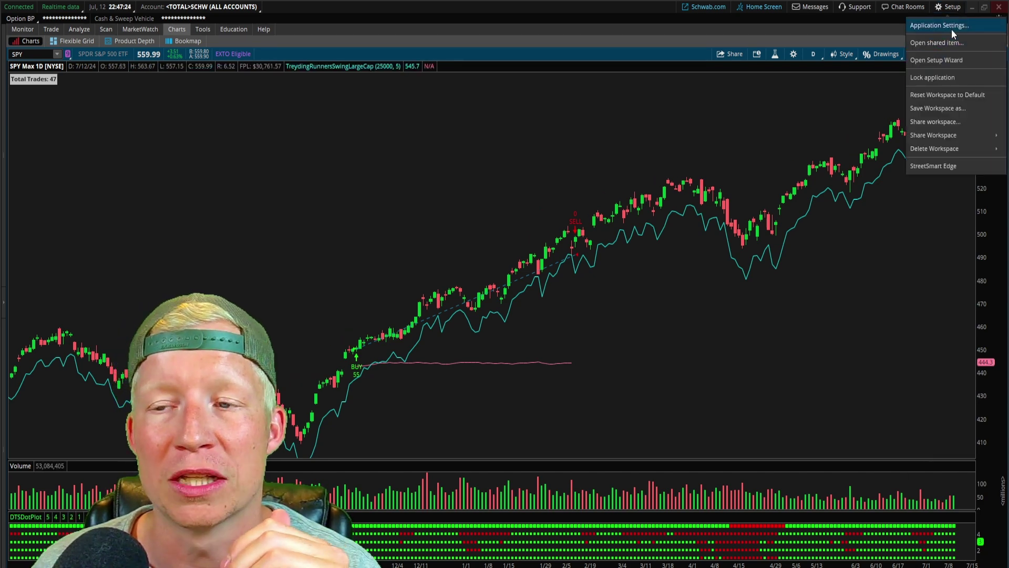
left_click(951, 25)
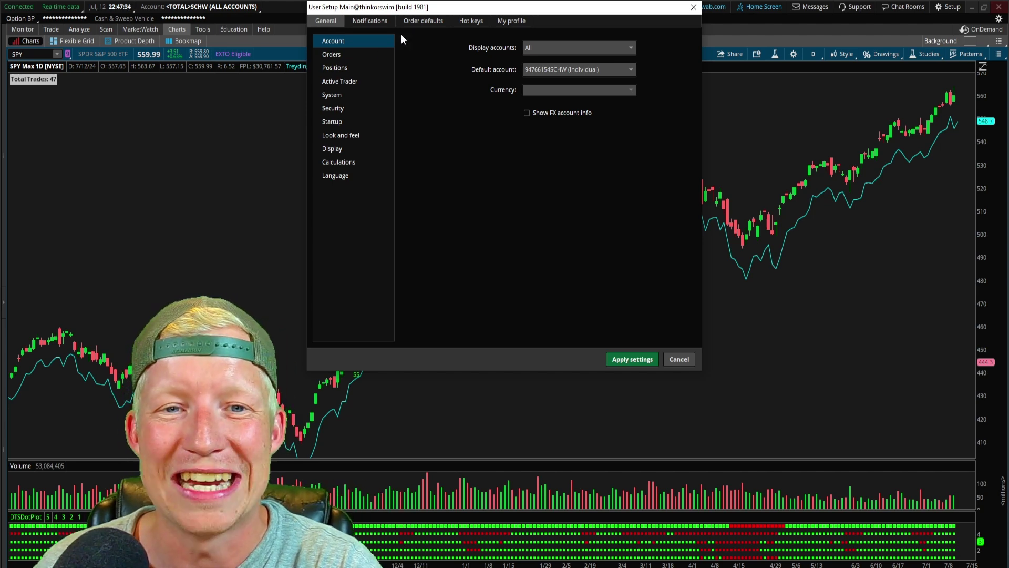
left_click(333, 98)
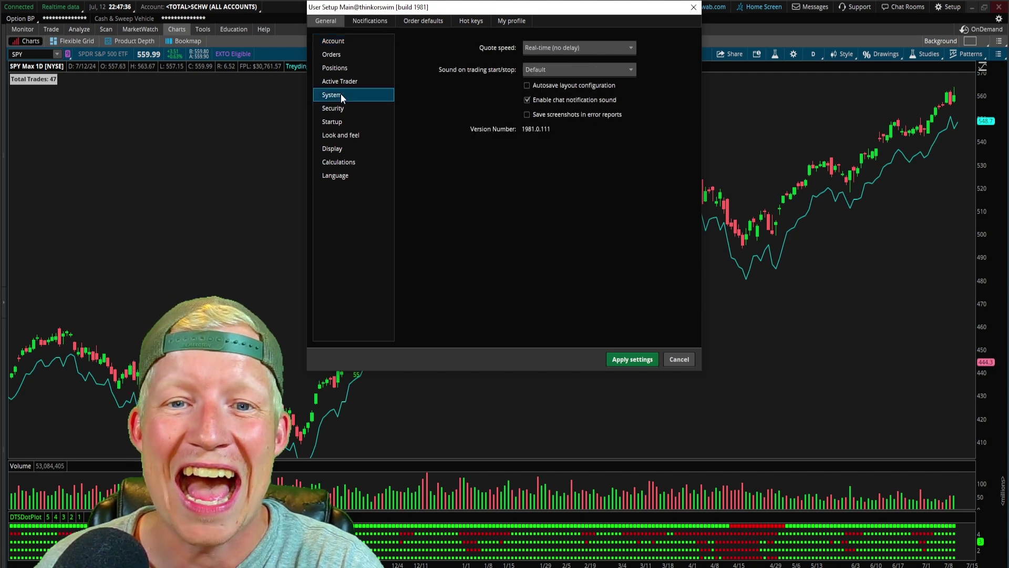
left_click(562, 50)
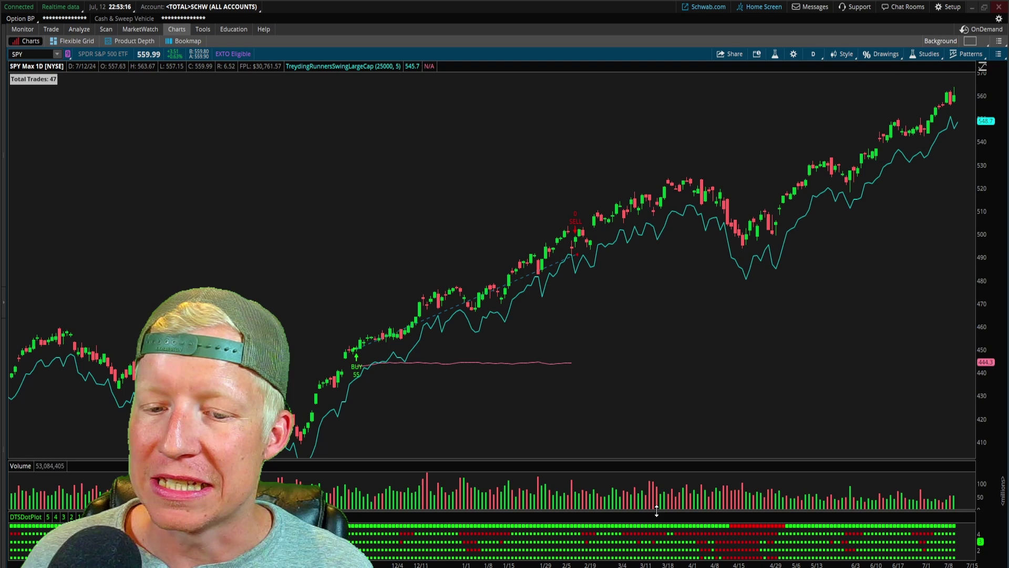
Step: Enlarge the DTSDotPlot pane under volume and bring the Day Trading Strategies website forward
left_click_drag(654, 512, 663, 462)
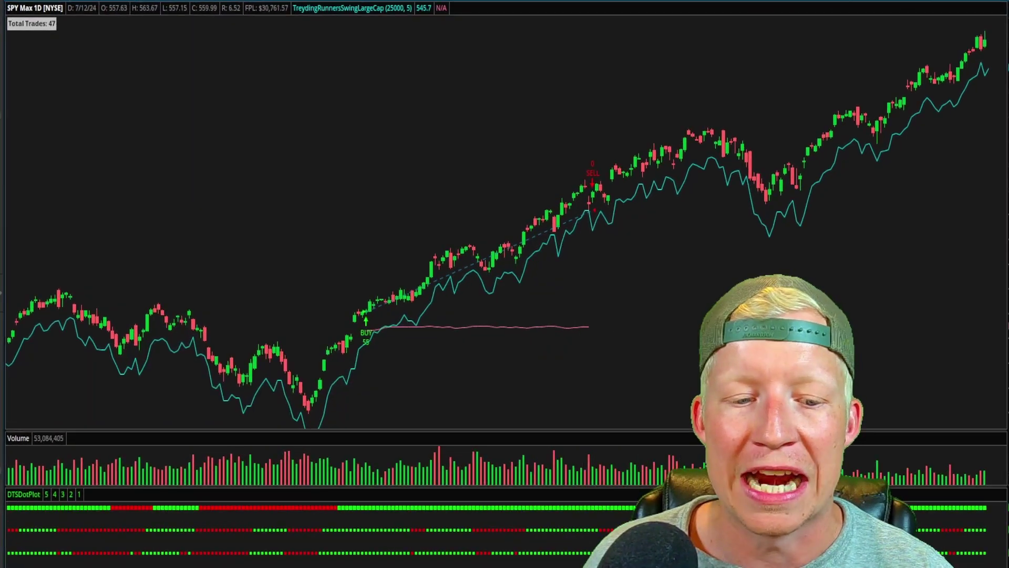
mouse_move(242, 566)
left_click(360, 556)
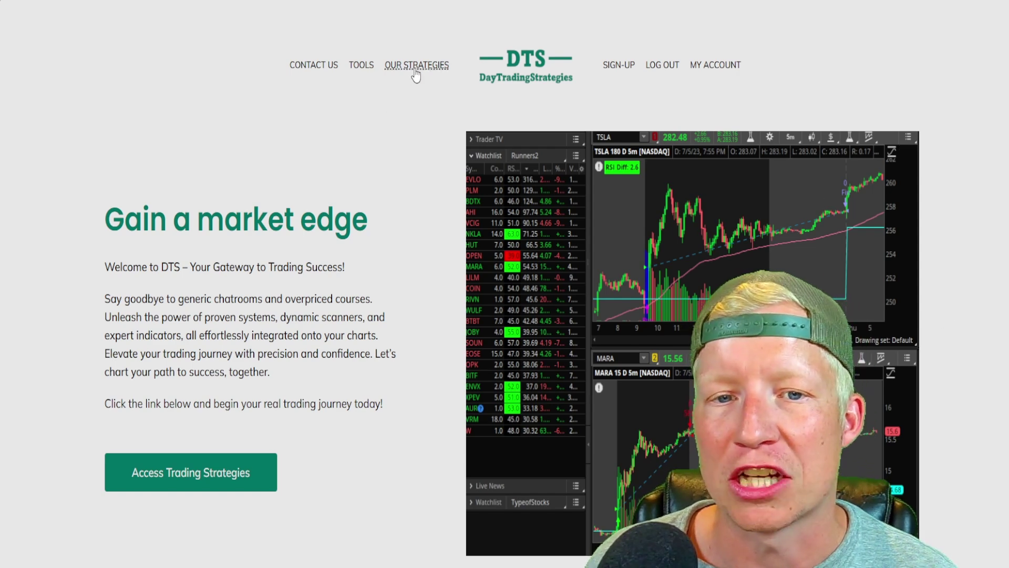
left_click(433, 74)
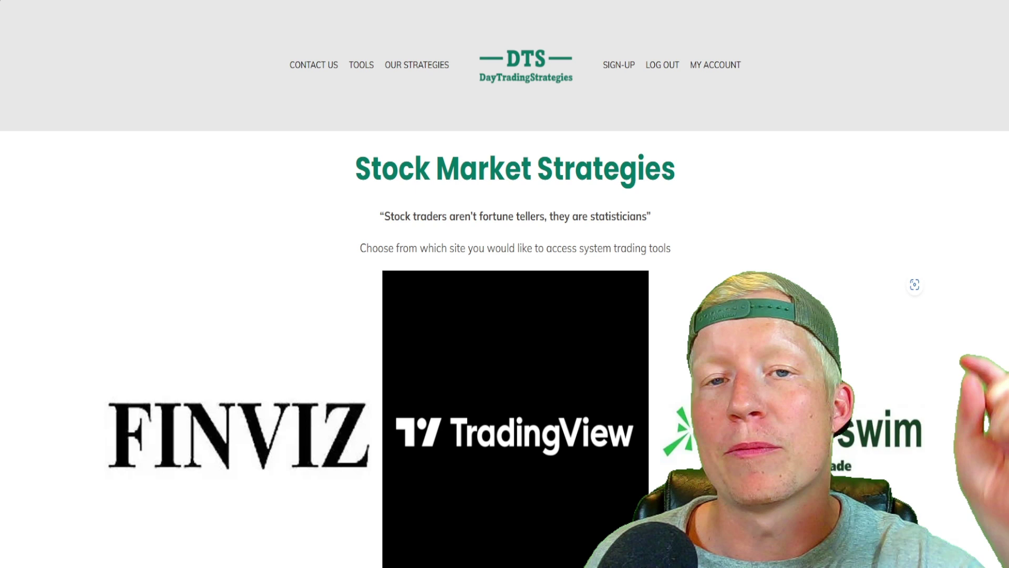
left_click(913, 281)
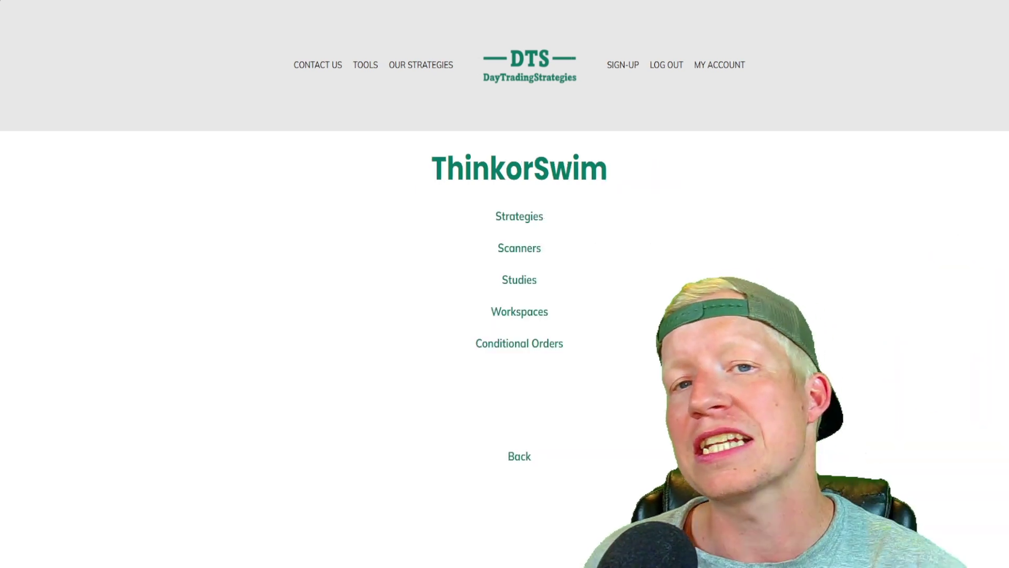
left_click(535, 223)
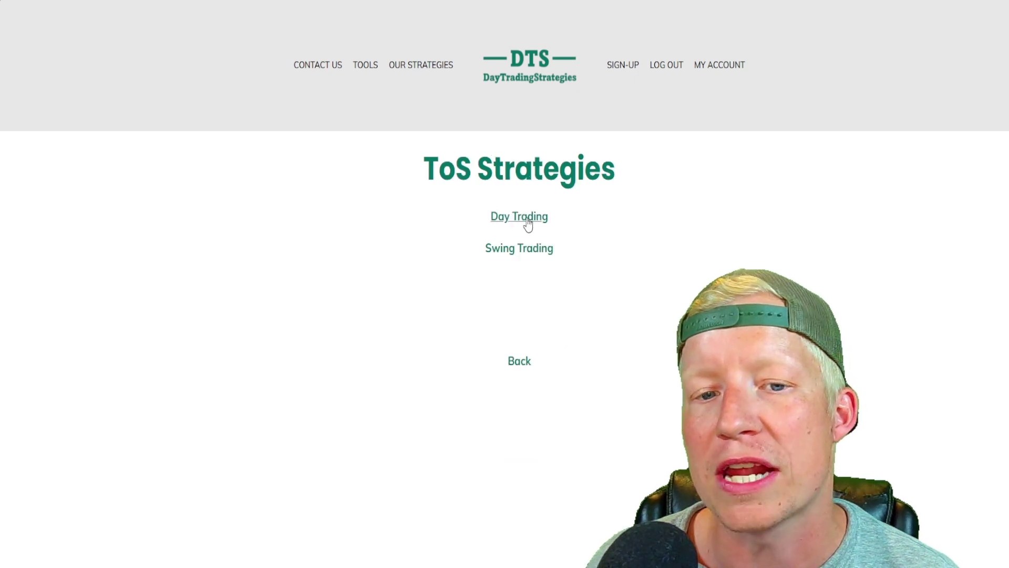
left_click(525, 220)
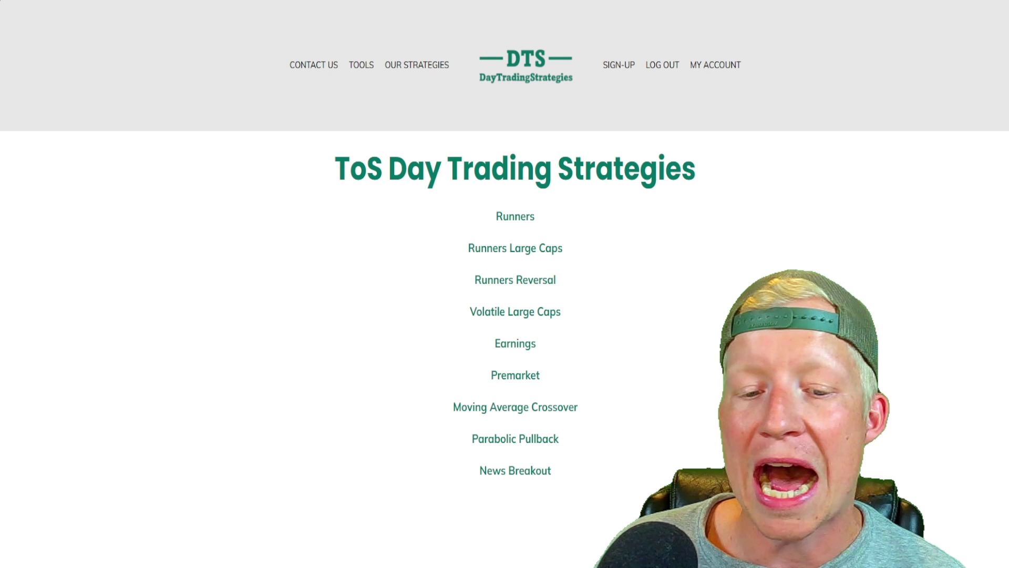
scroll(523, 563, "down", 1)
left_click(516, 561)
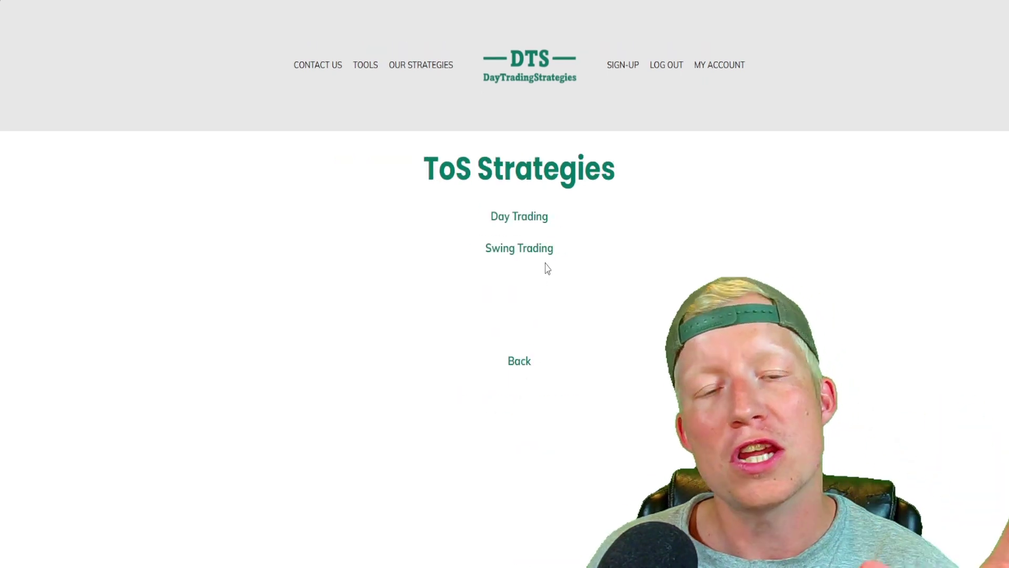
left_click(520, 363)
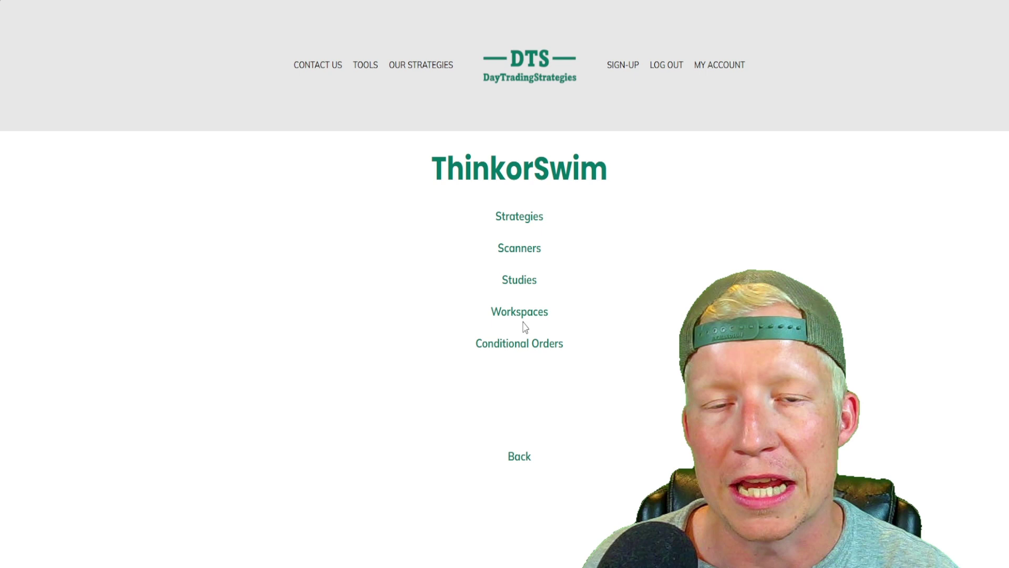
left_click(532, 89)
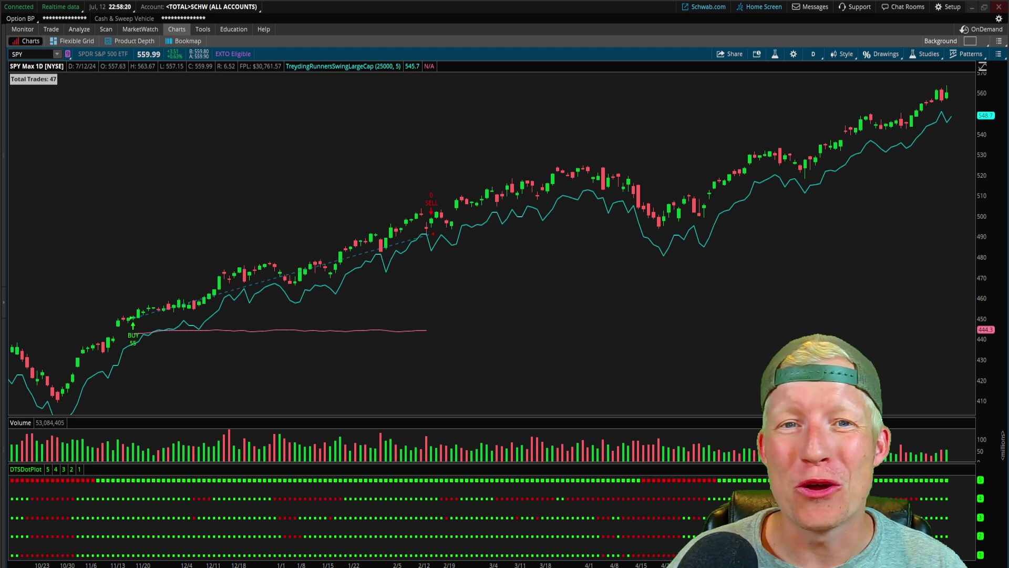
Step: Expand the watchlists panel, widen it to reveal more columns, and leave its link colour unchanged
left_click(68, 54)
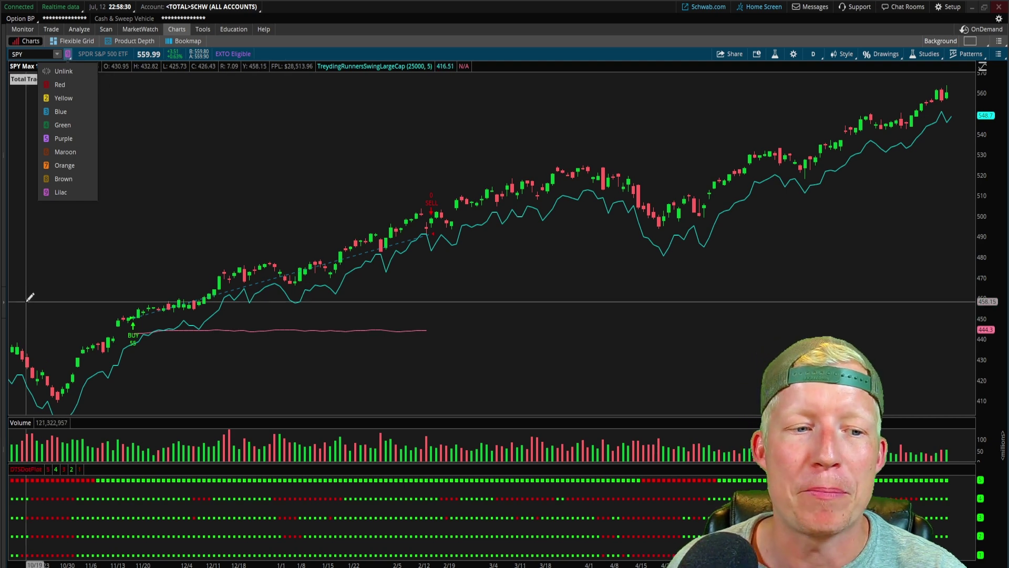
left_click(4, 294)
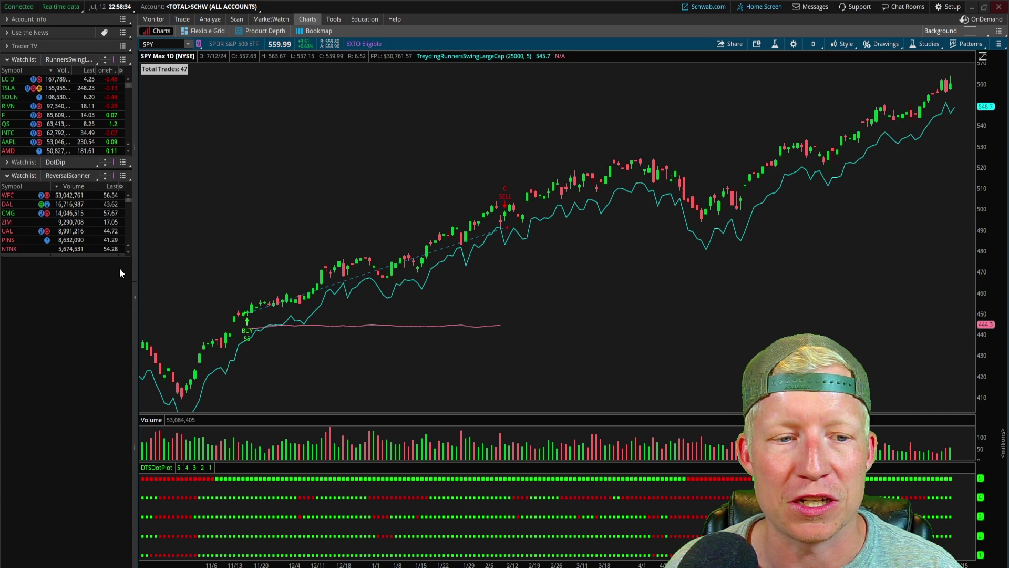
left_click(134, 297)
left_click(5, 302)
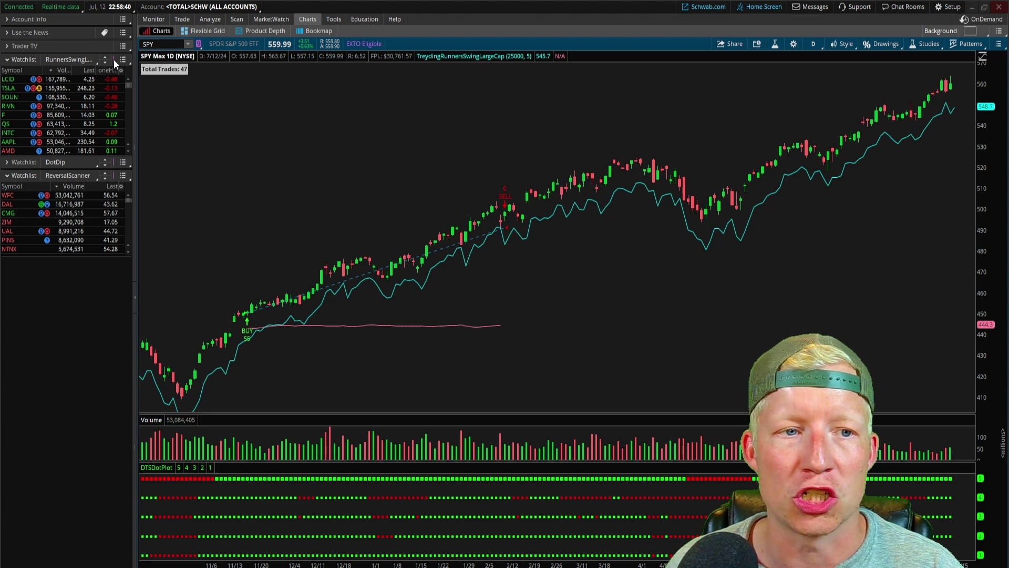
left_click_drag(134, 66, 155, 68)
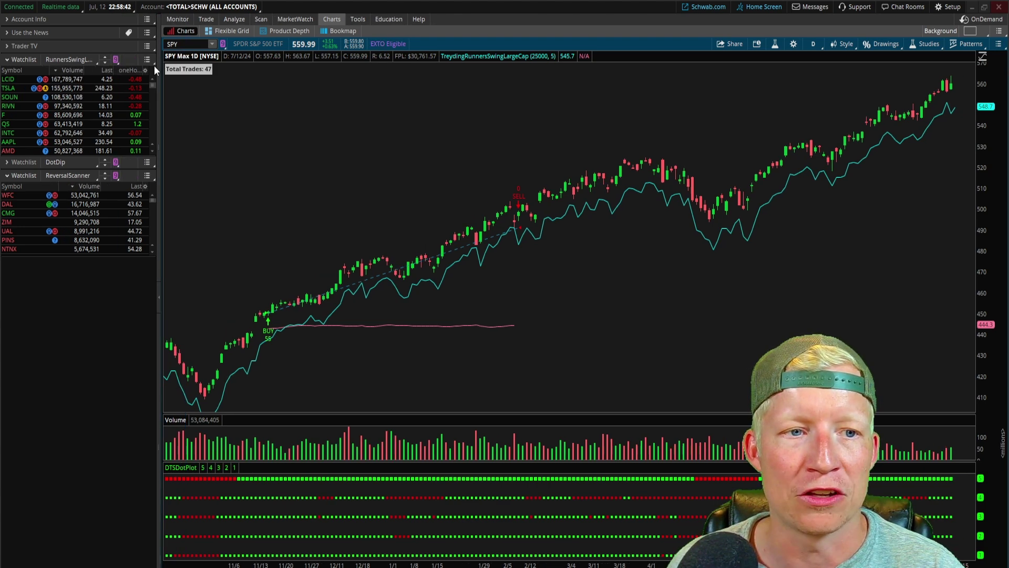
left_click(116, 59)
left_click(124, 58)
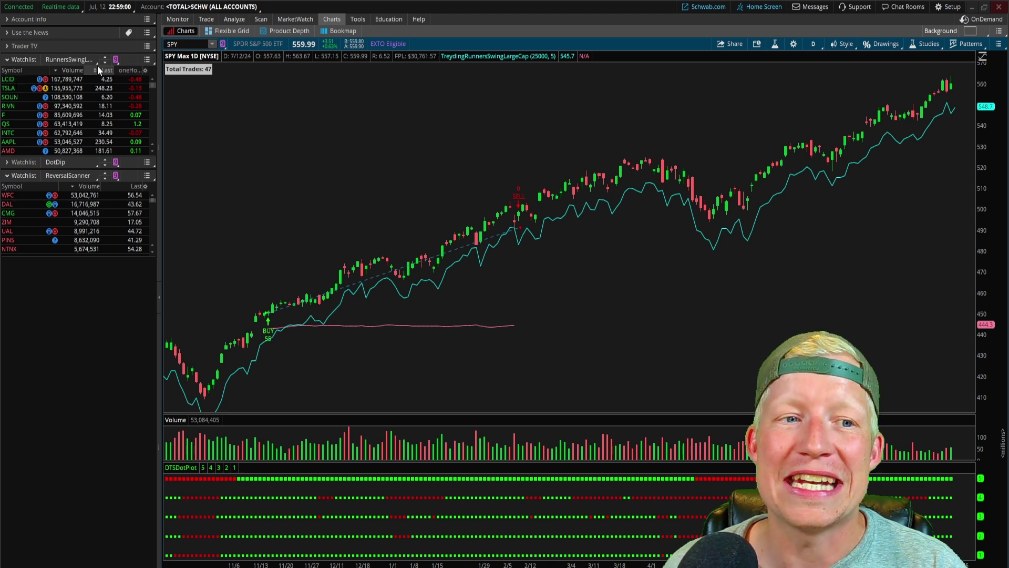
Step: Check the link colours and flip the linked chart through LCID, TSLA, SOUN and RIVN
left_click(117, 60)
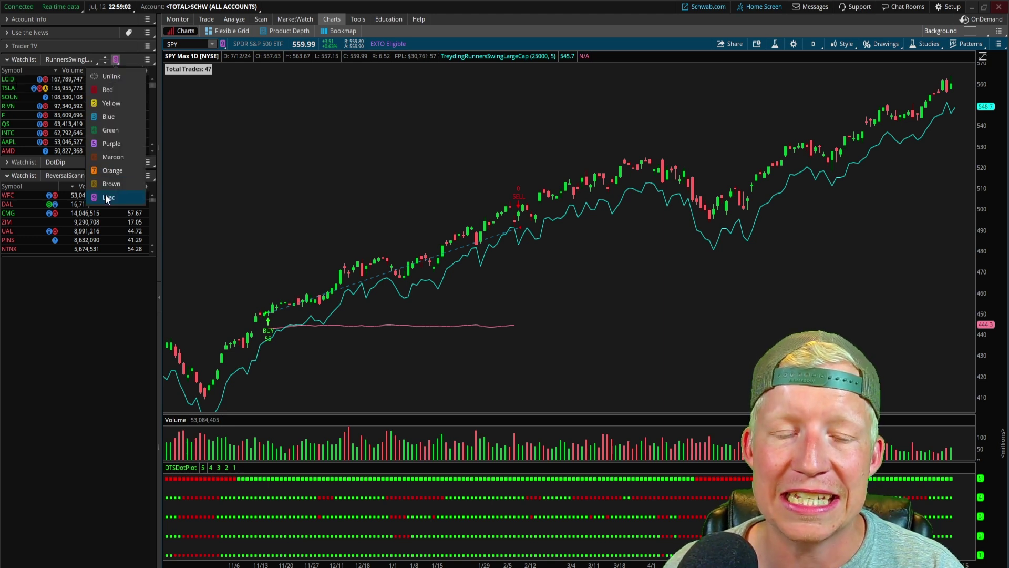
left_click(222, 44)
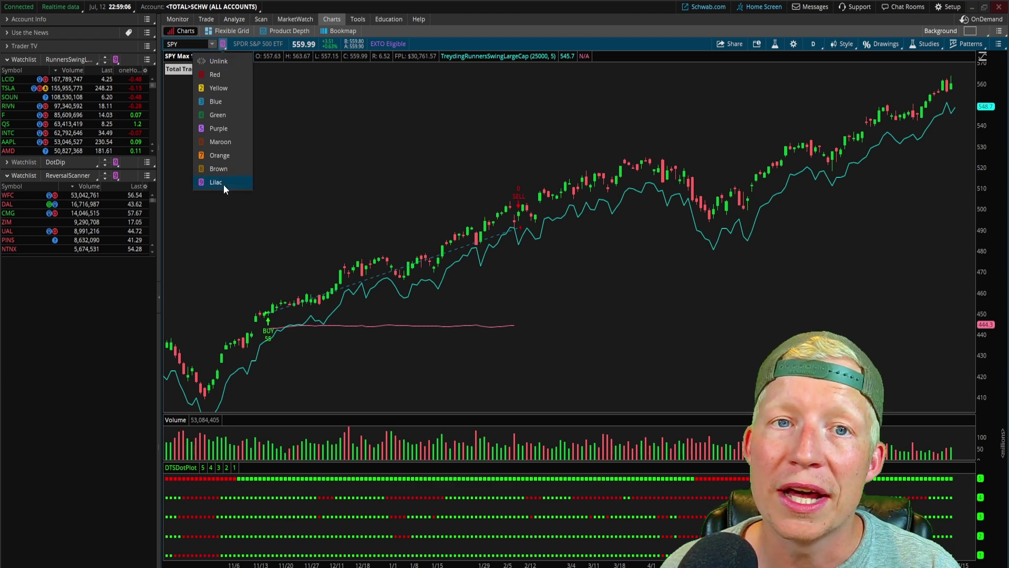
left_click(11, 82)
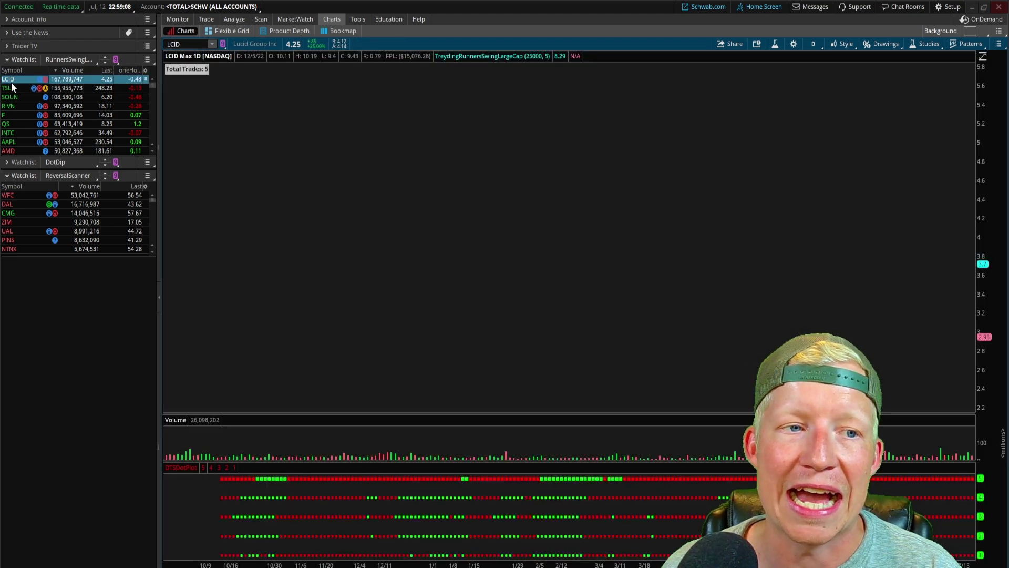
scroll(687, 259, "up", 5)
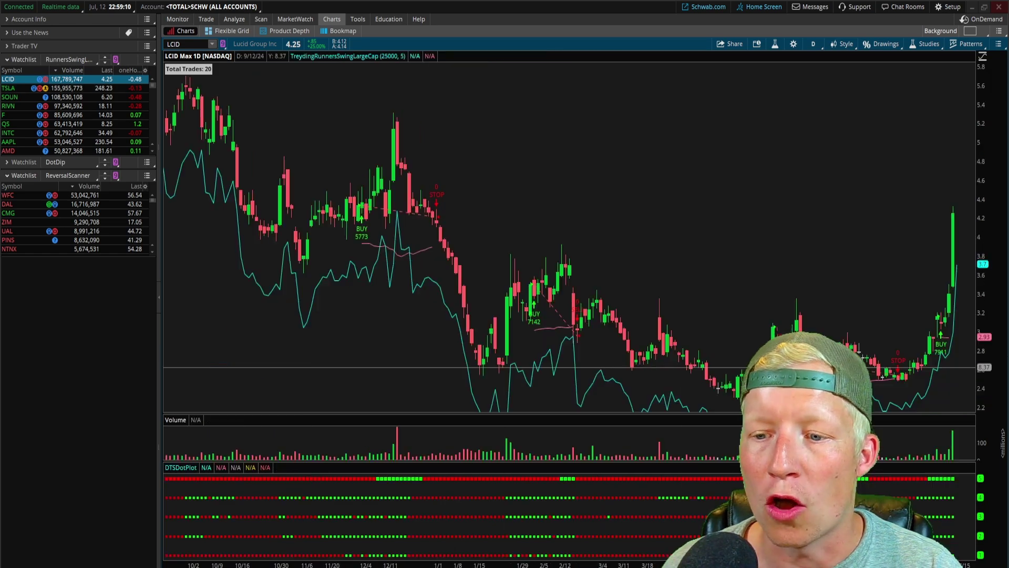
left_click(17, 87)
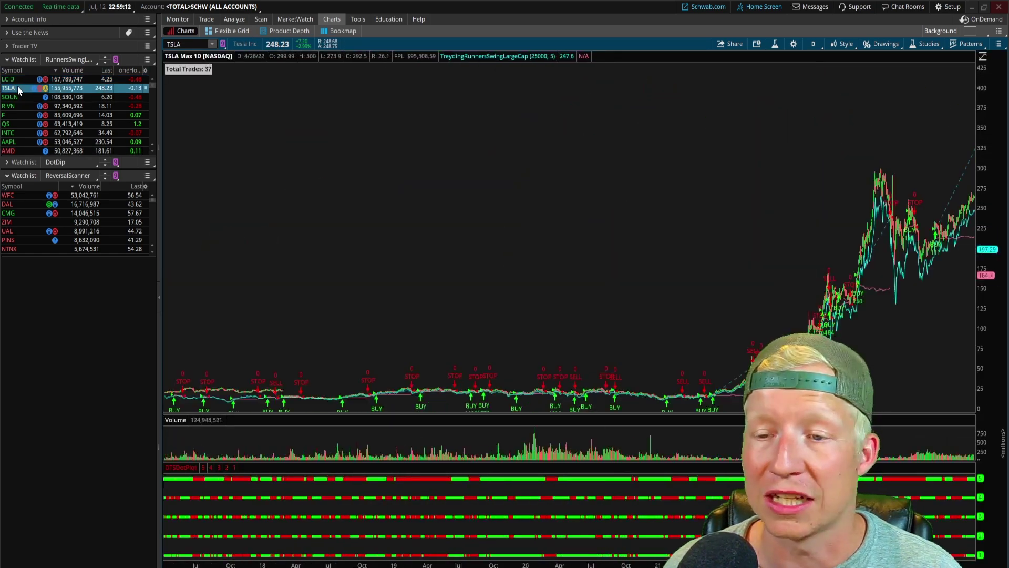
scroll(893, 224, "up", 6)
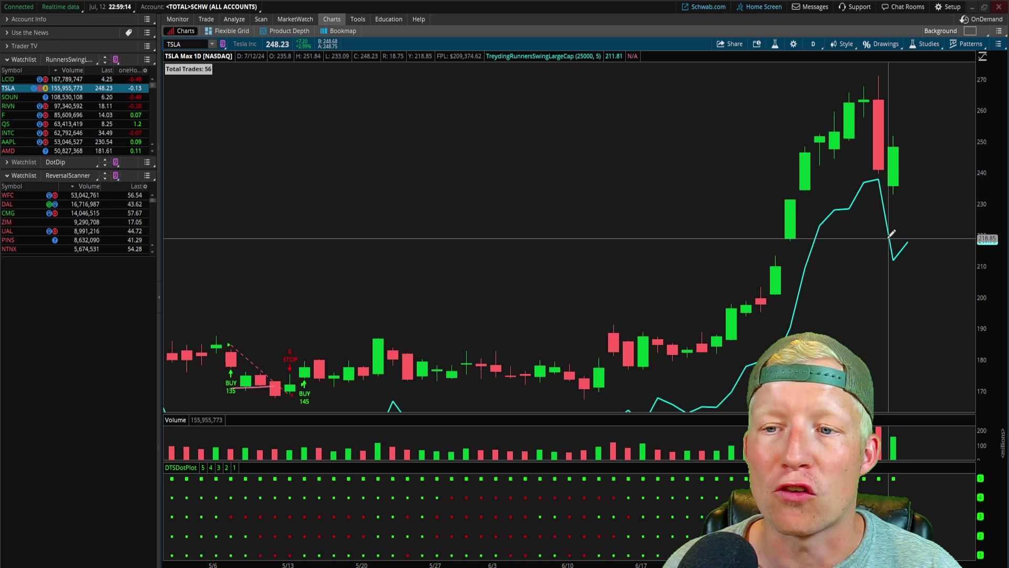
left_click(18, 96)
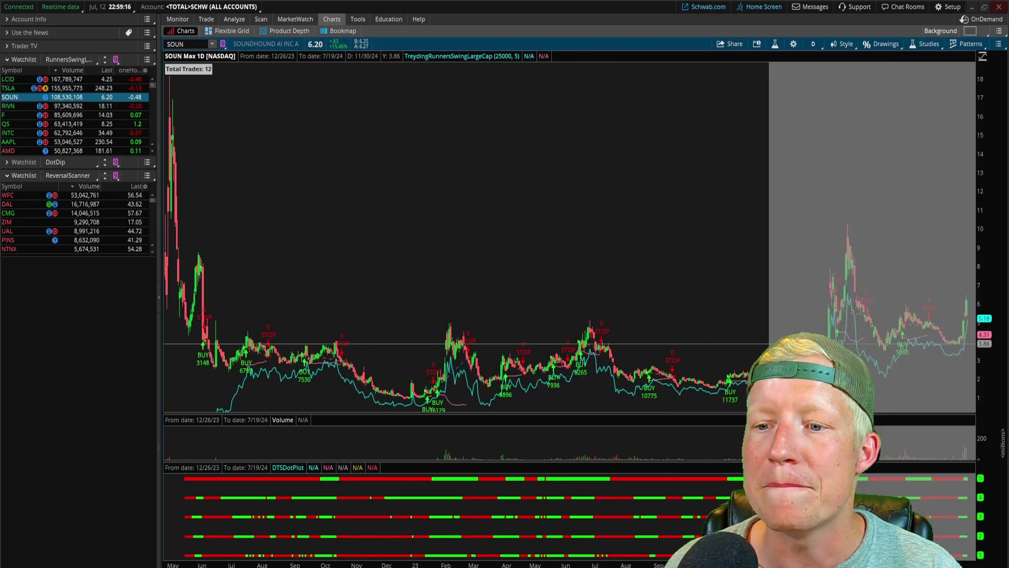
left_click(30, 105)
Step: Zoom the RIVN chart to September 2023 onward and switch to the Trade page
scroll(570, 212, "down", 5)
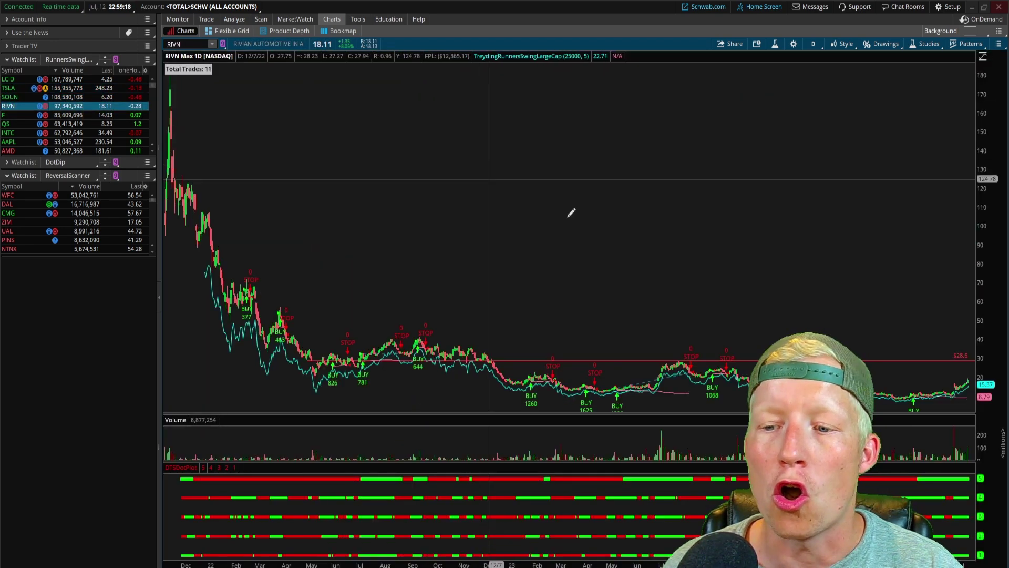
left_click_drag(723, 294, 721, 295)
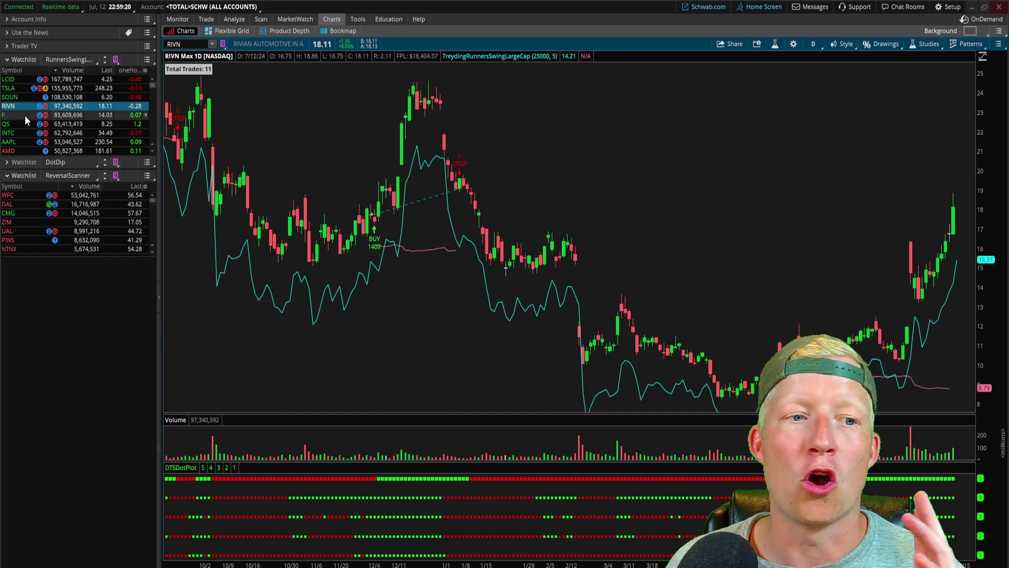
left_click(196, 43)
left_click(210, 19)
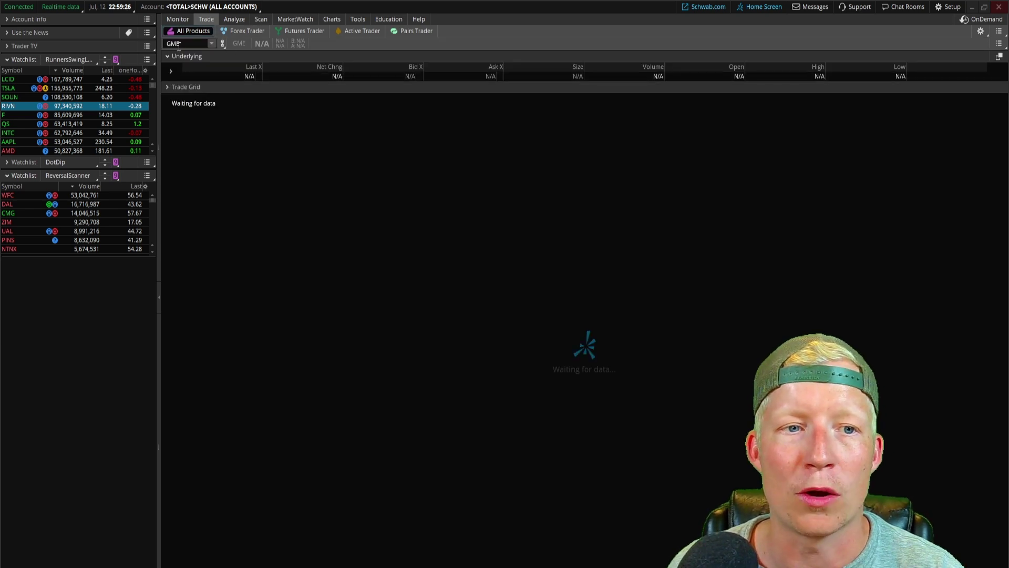
Step: Replace GME with SPY and expand the 16 JUL 24 option expiration
left_click(200, 43)
type("SPY")
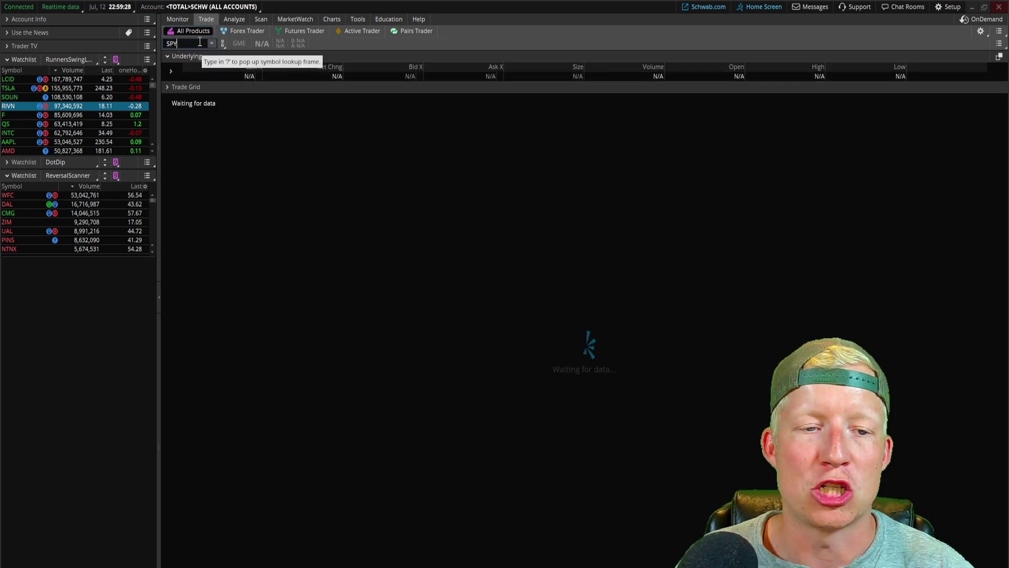
key("Return")
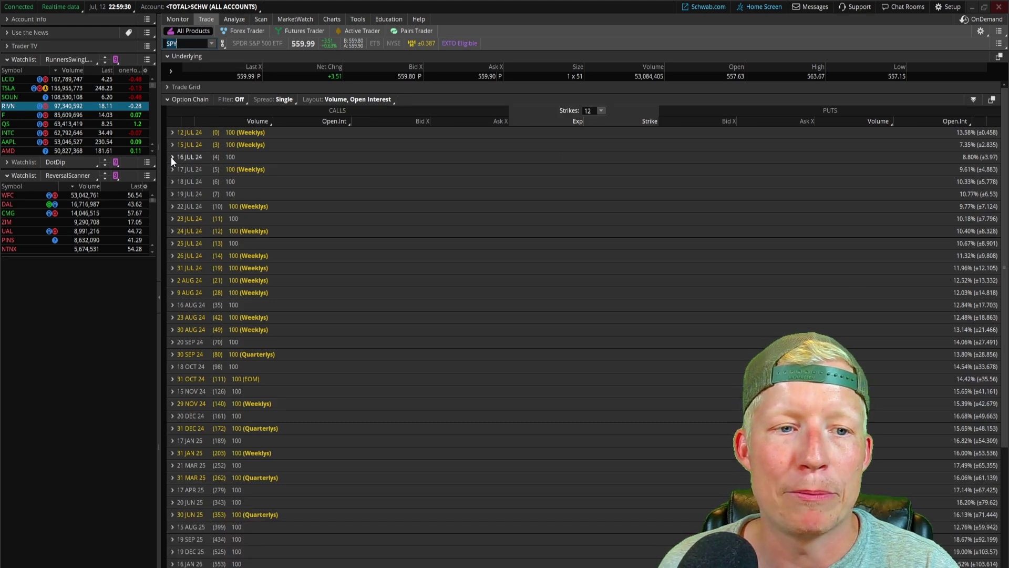
left_click(172, 157)
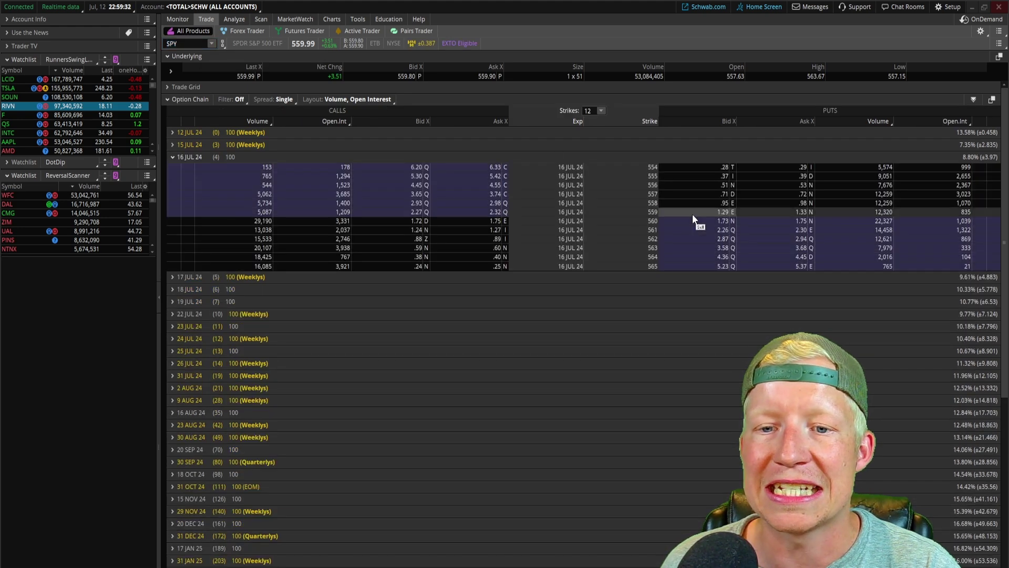
Step: Send the 16 JUL 24 559 put to the lilac link group and view its chart
right_click(692, 213)
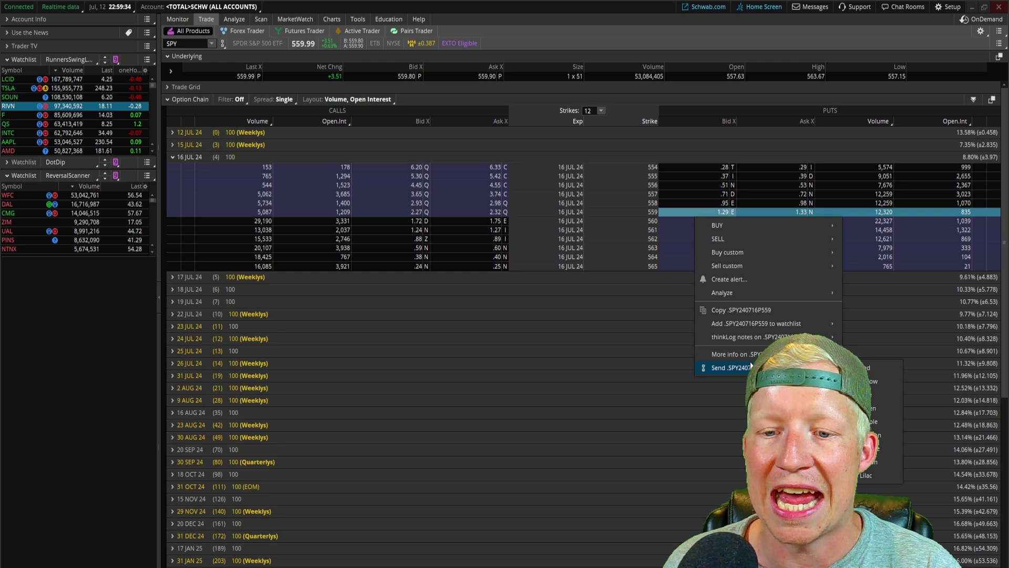
mouse_move(820, 368)
left_click(874, 477)
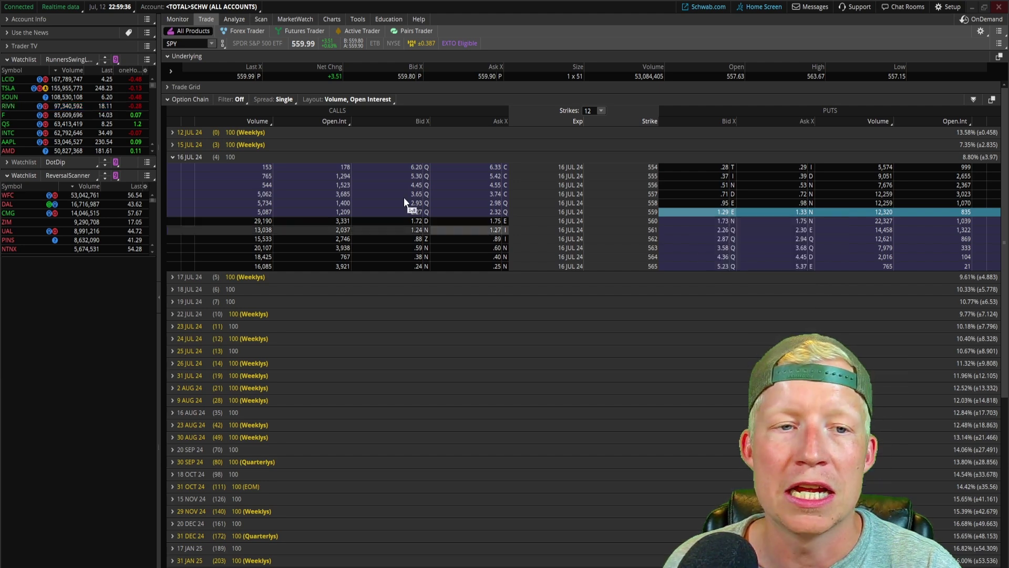
left_click(338, 20)
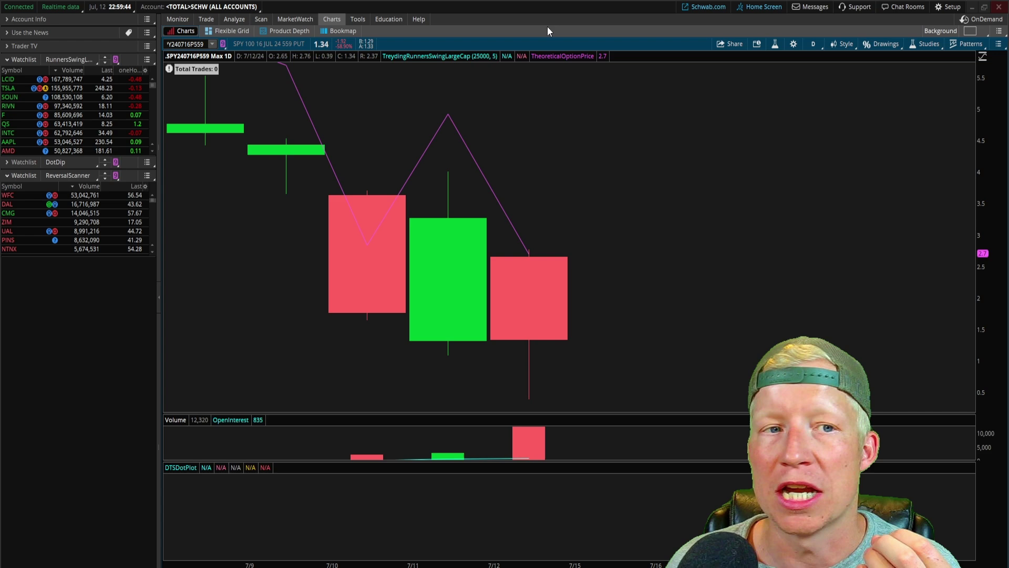
Step: Browse the Flexible Grid layouts, then return to the single chart and its link-colour menu
left_click(233, 33)
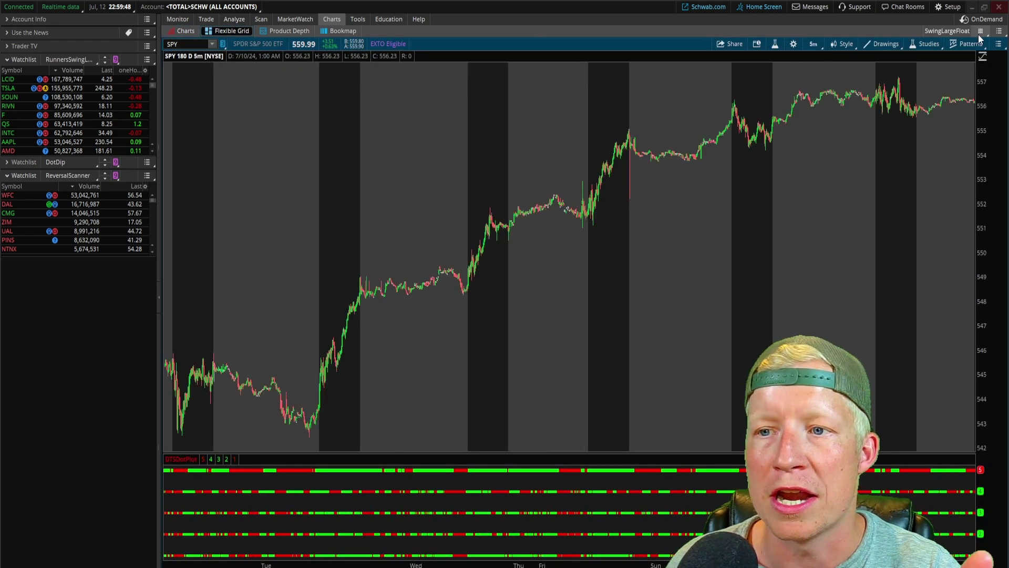
left_click(979, 32)
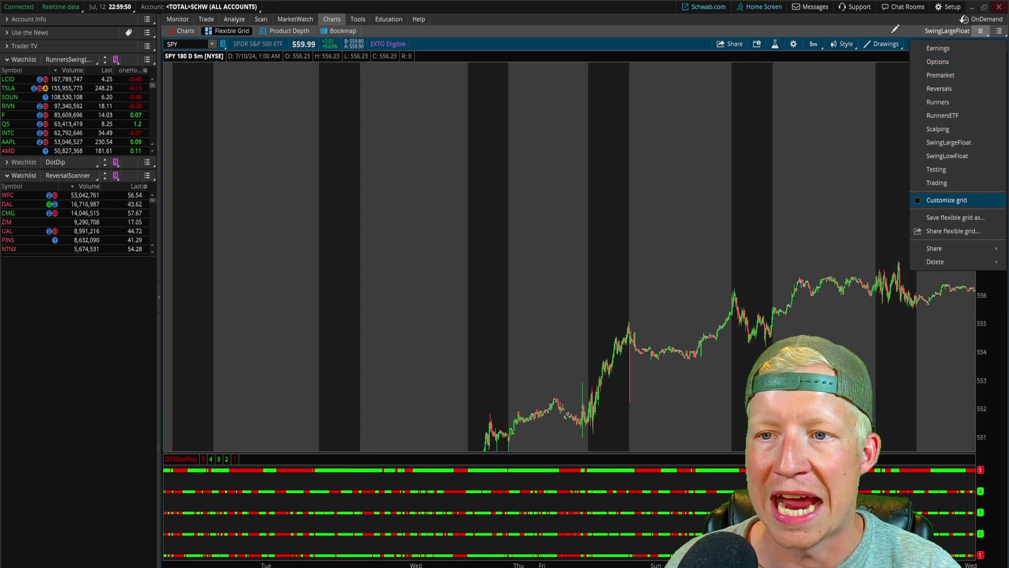
left_click(181, 20)
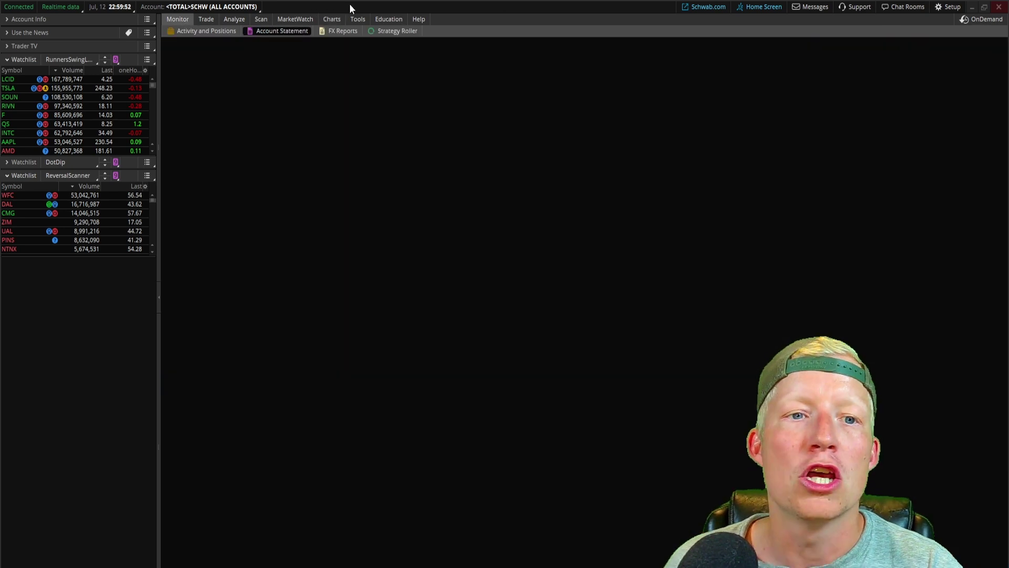
left_click(332, 19)
left_click(188, 32)
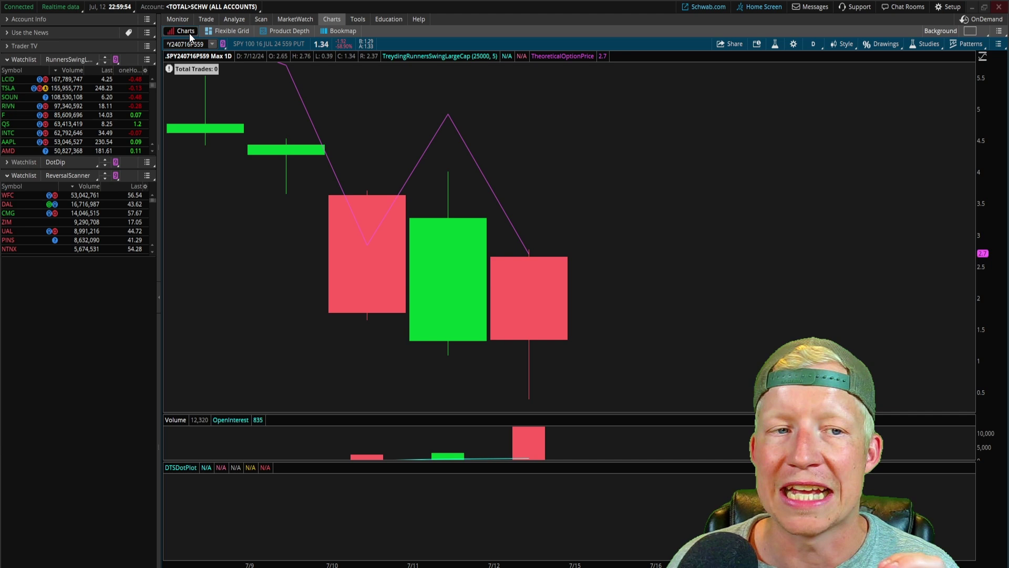
left_click(225, 44)
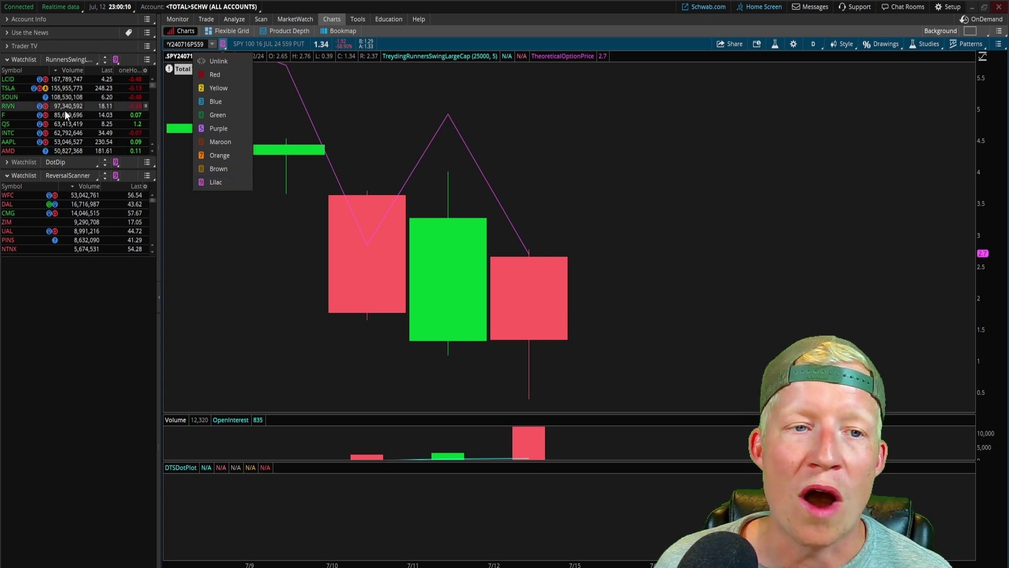
Step: Load RIVN, then Ford Motor Co (F), from the watchlist into the linked chart
left_click(11, 107)
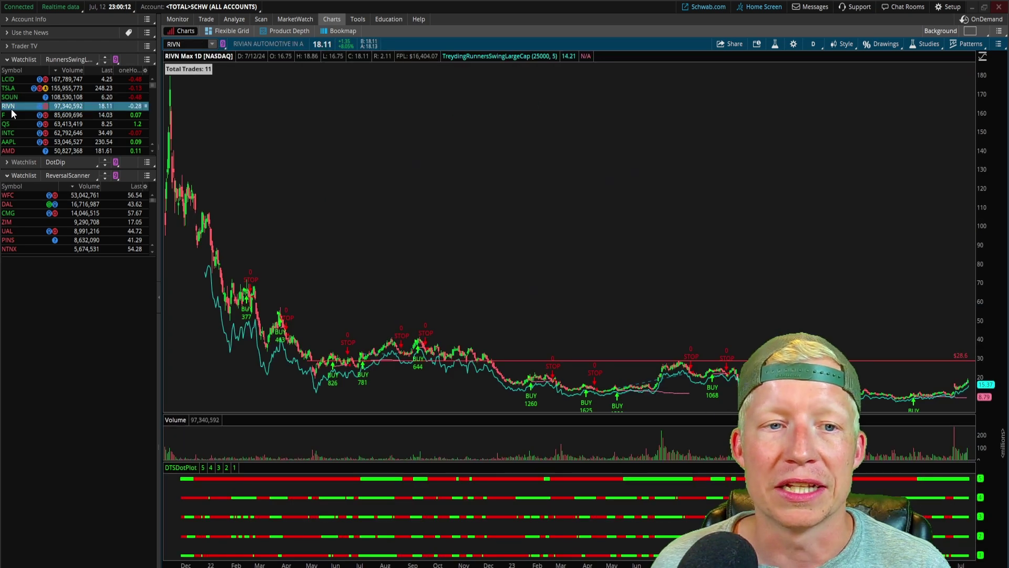
left_click(12, 114)
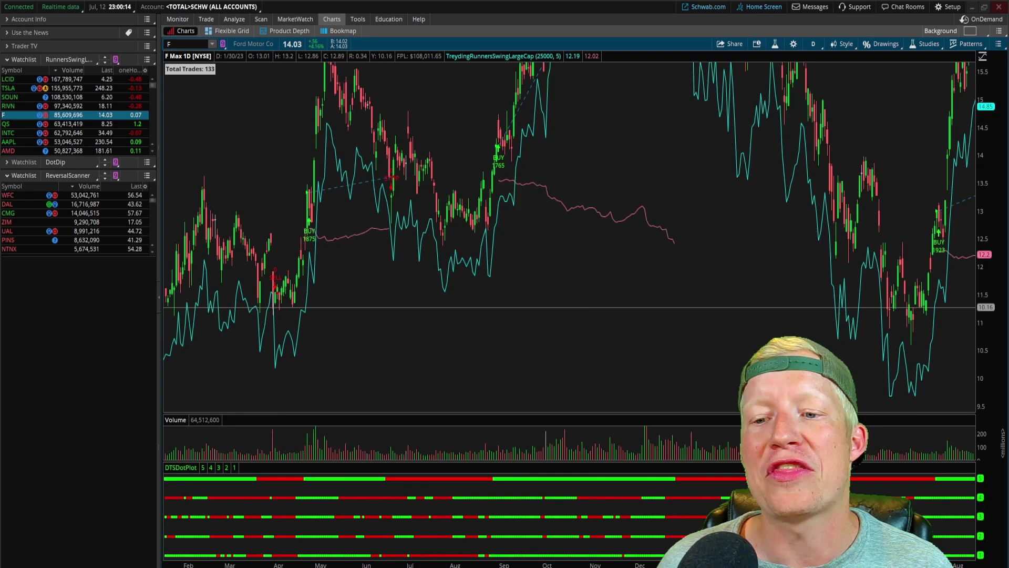